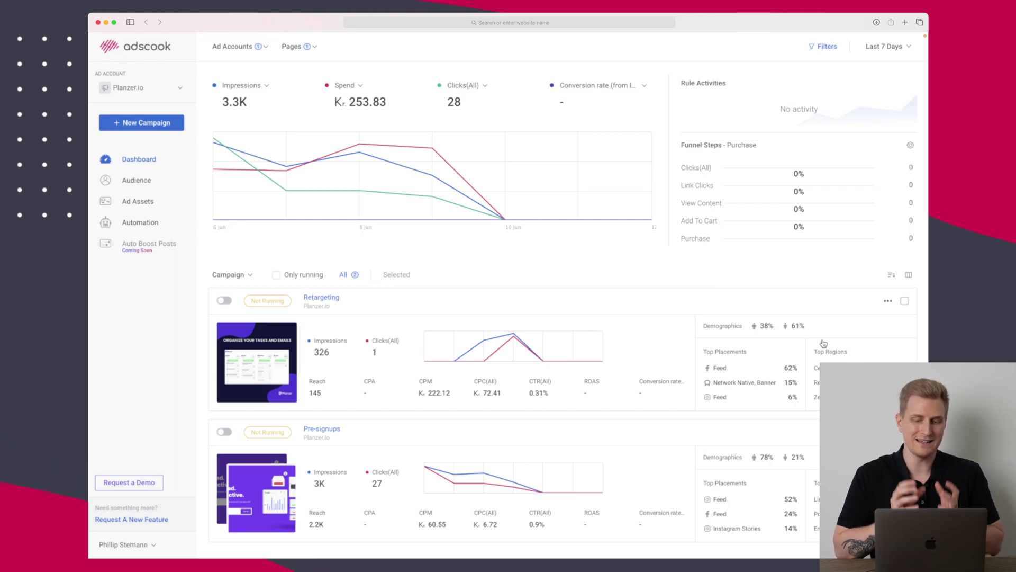
# - Switch the dashboard chart metric from Spend to Reach, keeping the Last 7 Days range
pyautogui.moveTo(390, 191)
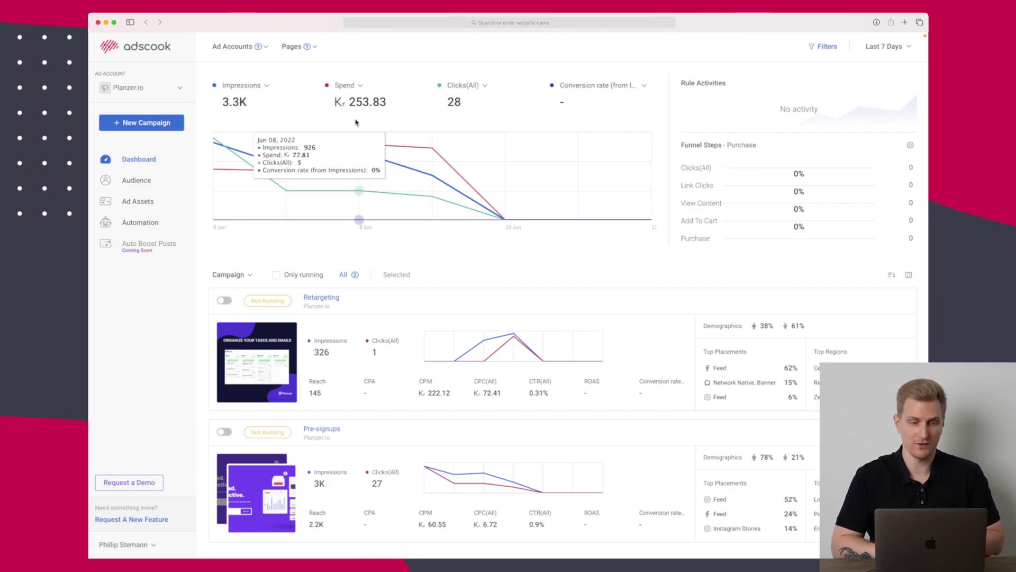
pyautogui.click(361, 87)
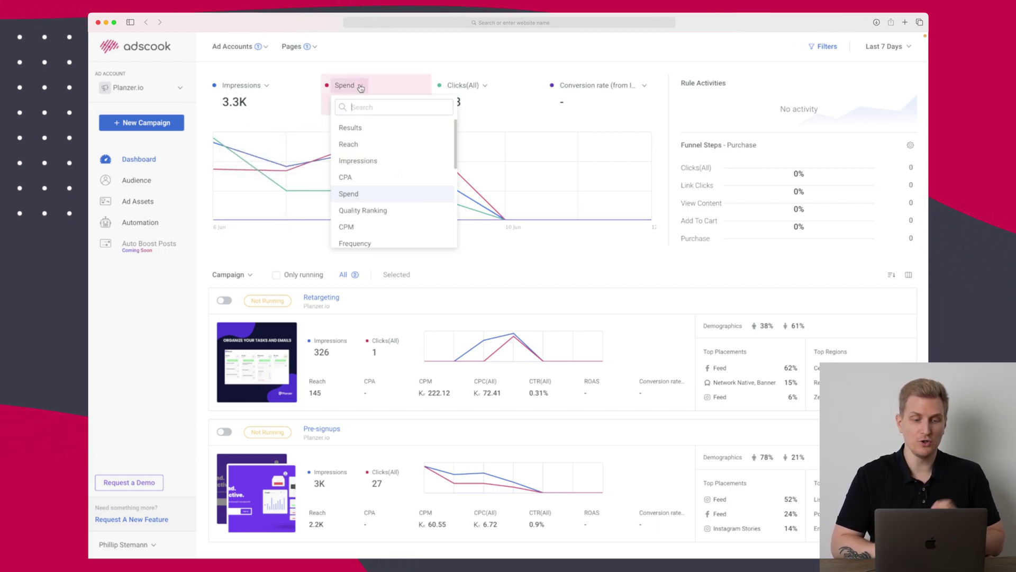
pyautogui.click(370, 146)
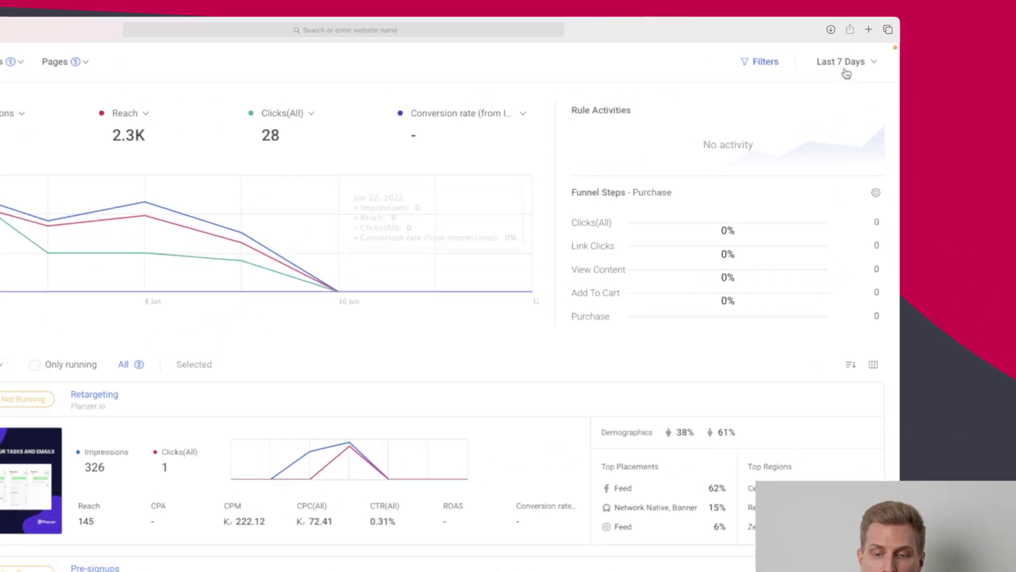
pyautogui.click(900, 49)
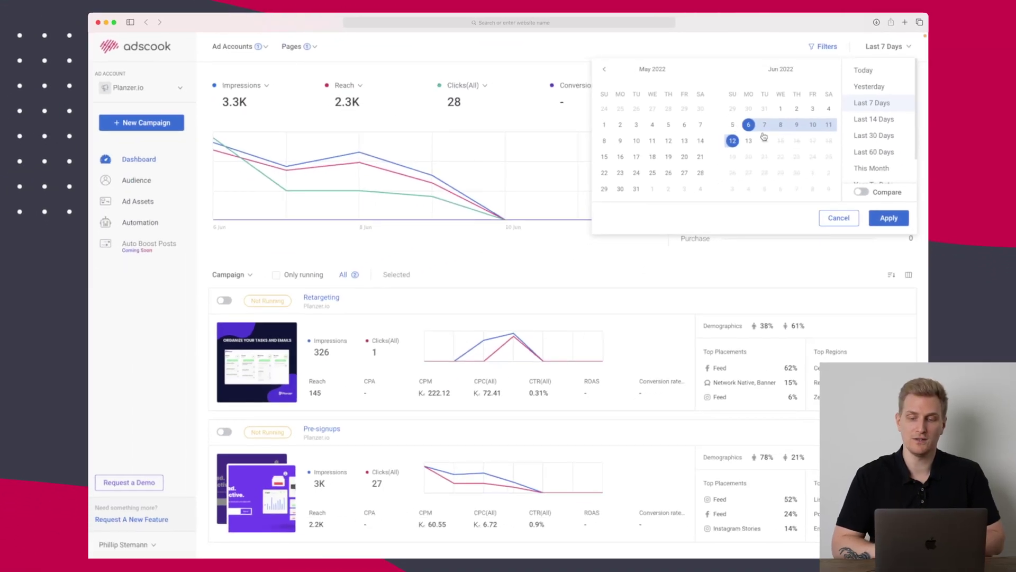
pyautogui.click(840, 219)
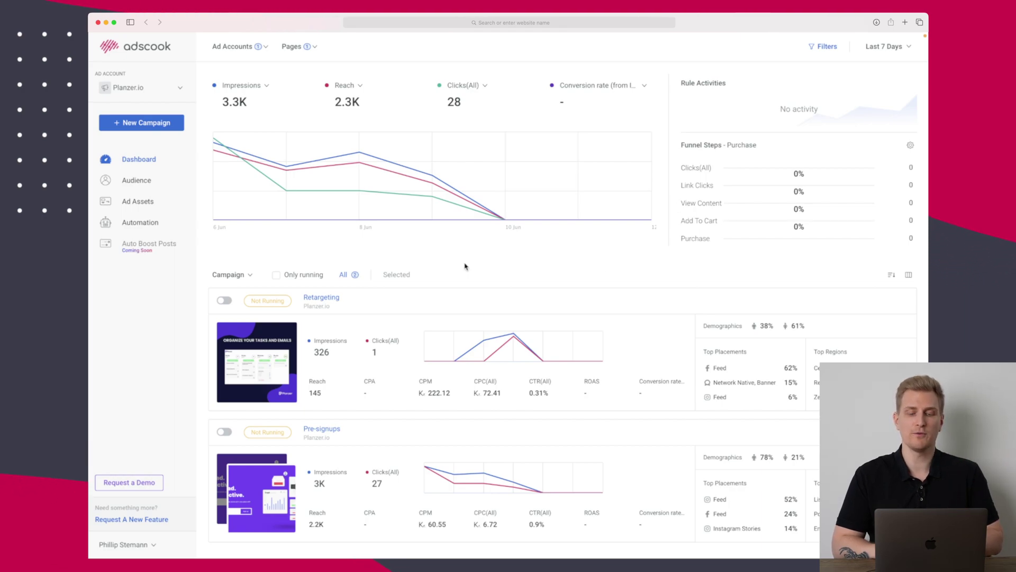
# - Open the Retargeting campaign's details page
pyautogui.click(325, 299)
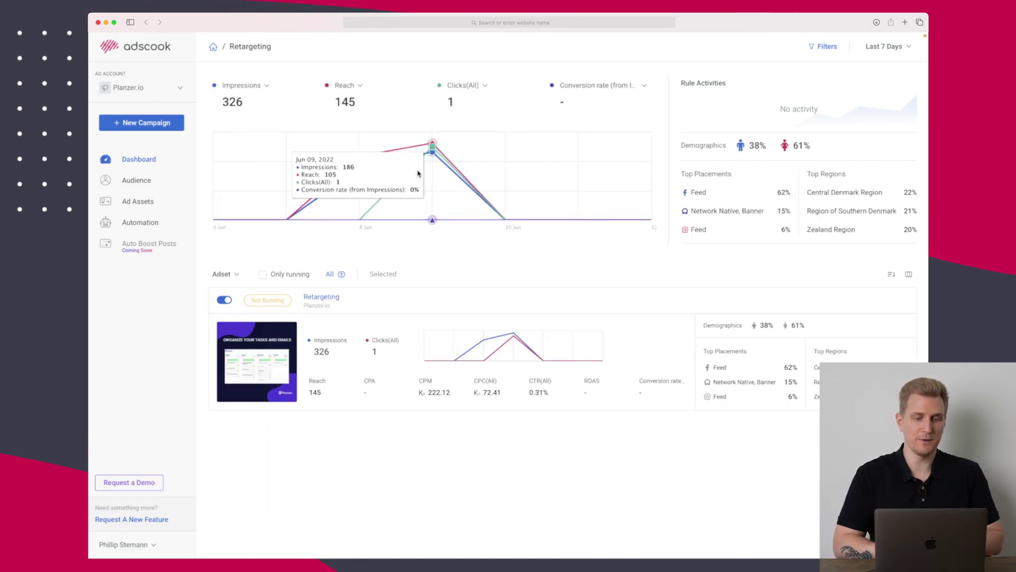
pyautogui.moveTo(381, 167)
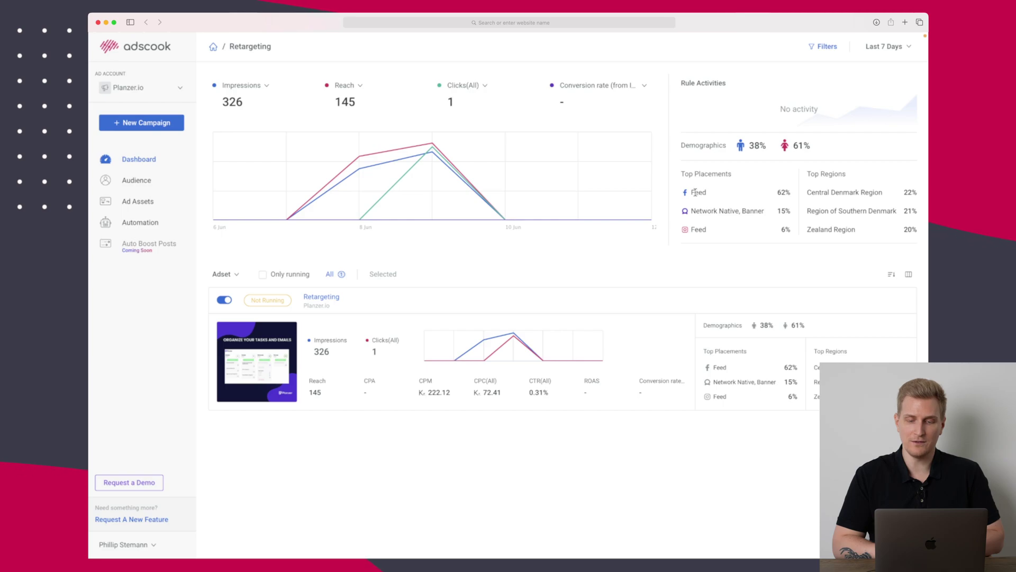
pyautogui.moveTo(691, 193); pyautogui.dragTo(699, 189)
pyautogui.moveTo(620, 218)
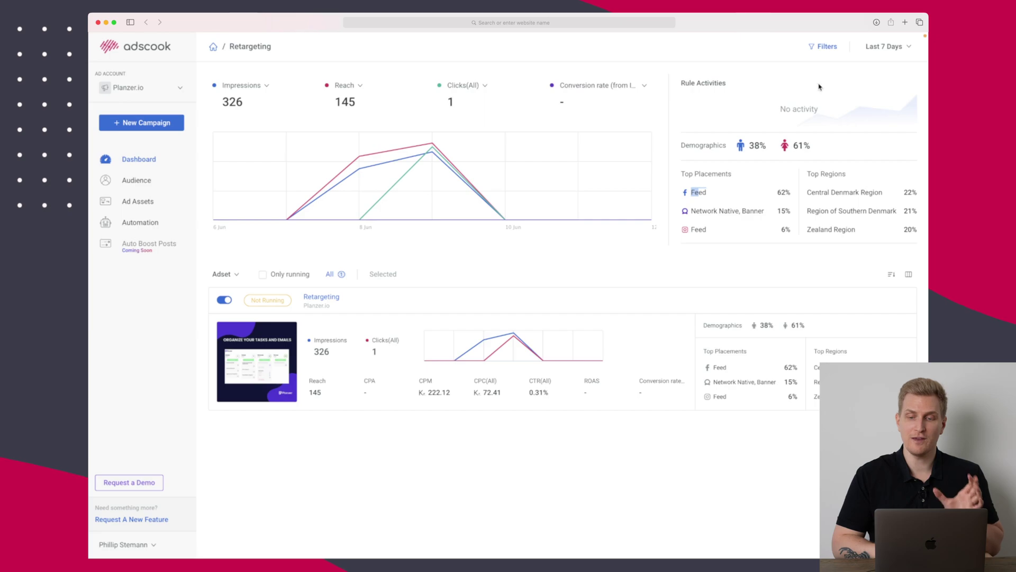
# - Change the campaign's date range from Last 7 Days to This Month
pyautogui.click(891, 48)
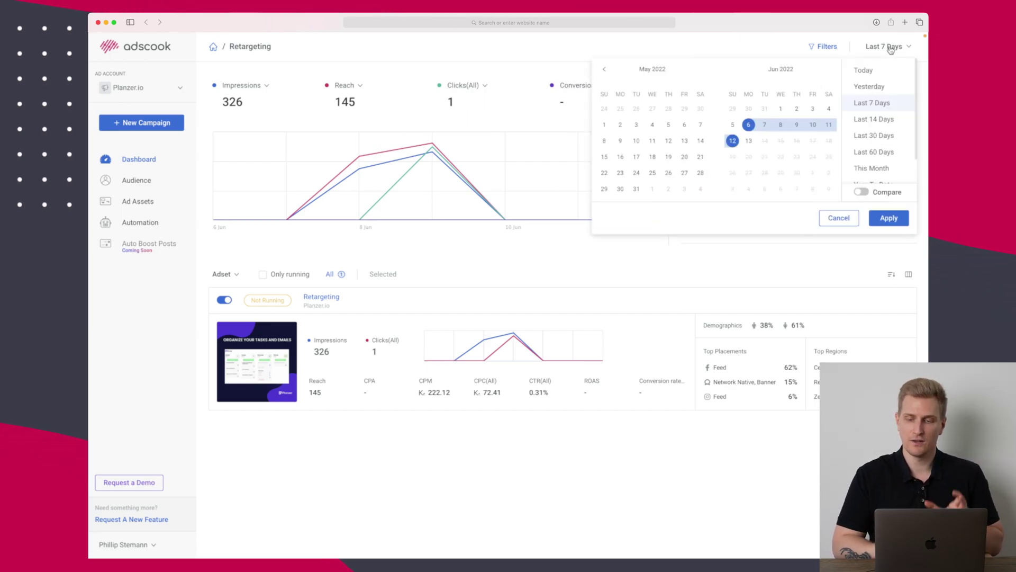
pyautogui.click(781, 108)
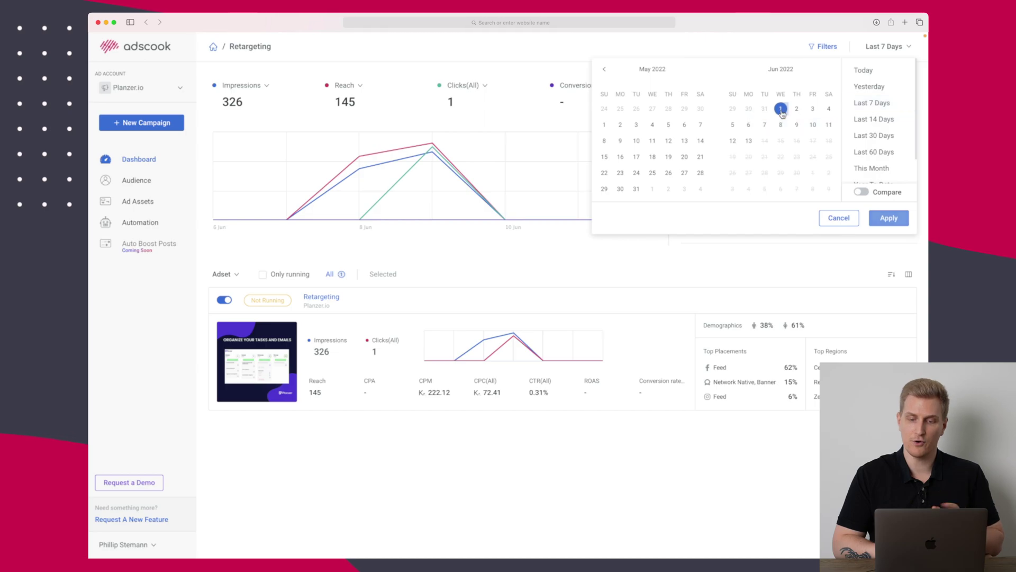
pyautogui.click(748, 141)
pyautogui.click(889, 218)
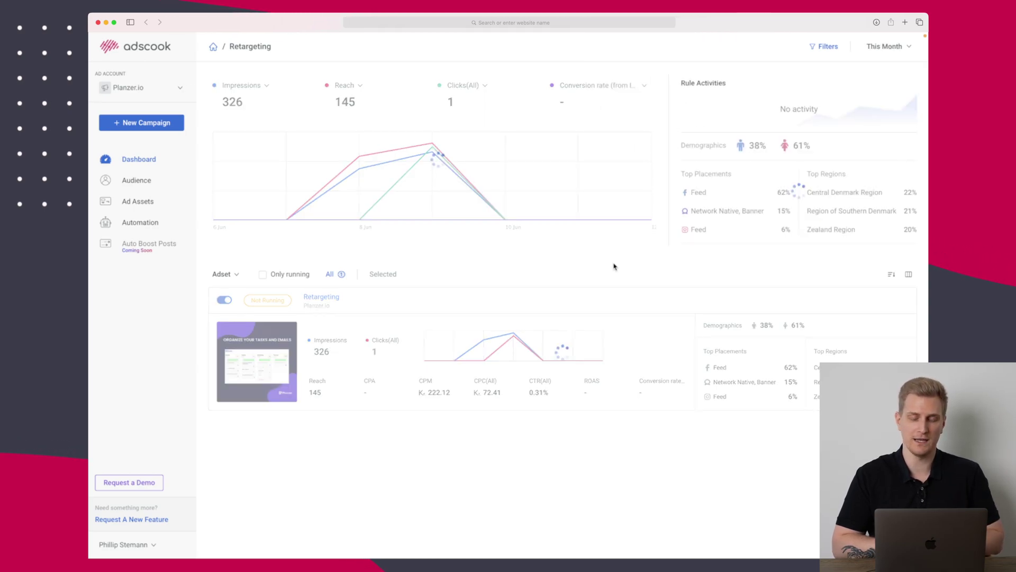
# - Start a new Conversions campaign with Sign up as the conversion event
pyautogui.click(155, 125)
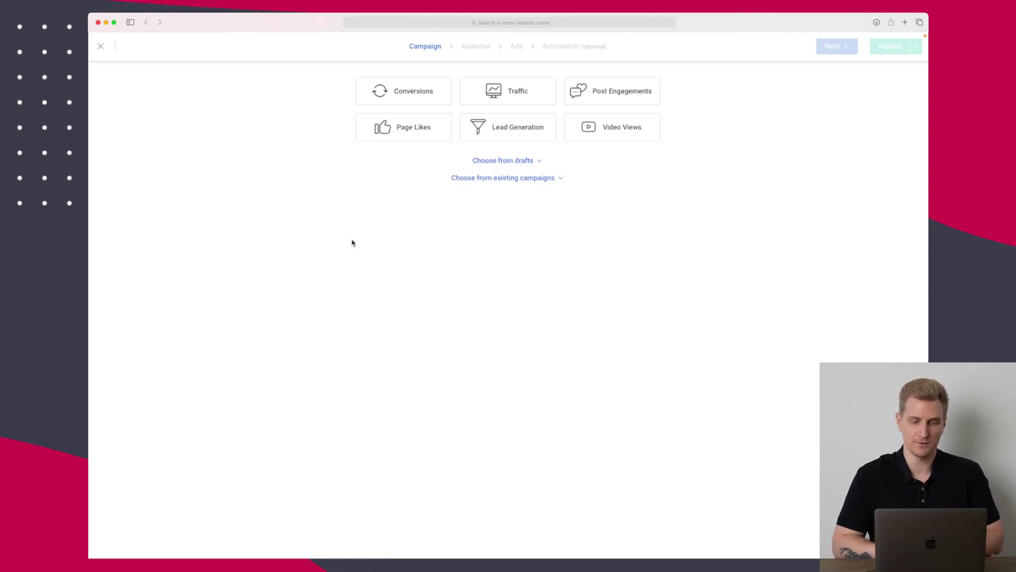
pyautogui.click(417, 94)
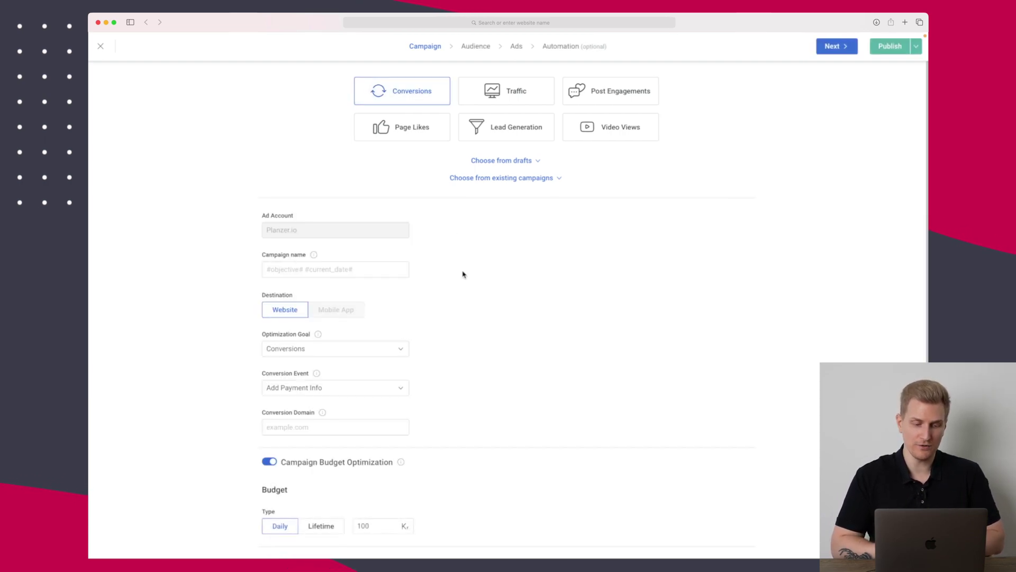
pyautogui.scroll(-3, 463, 275)
pyautogui.scroll(-2, 355, 353)
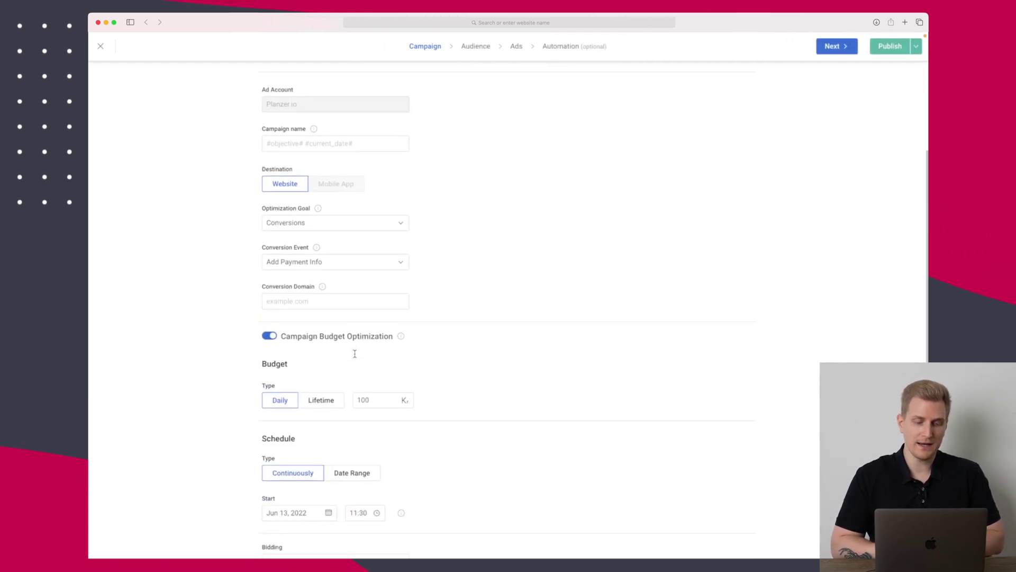
pyautogui.click(332, 263)
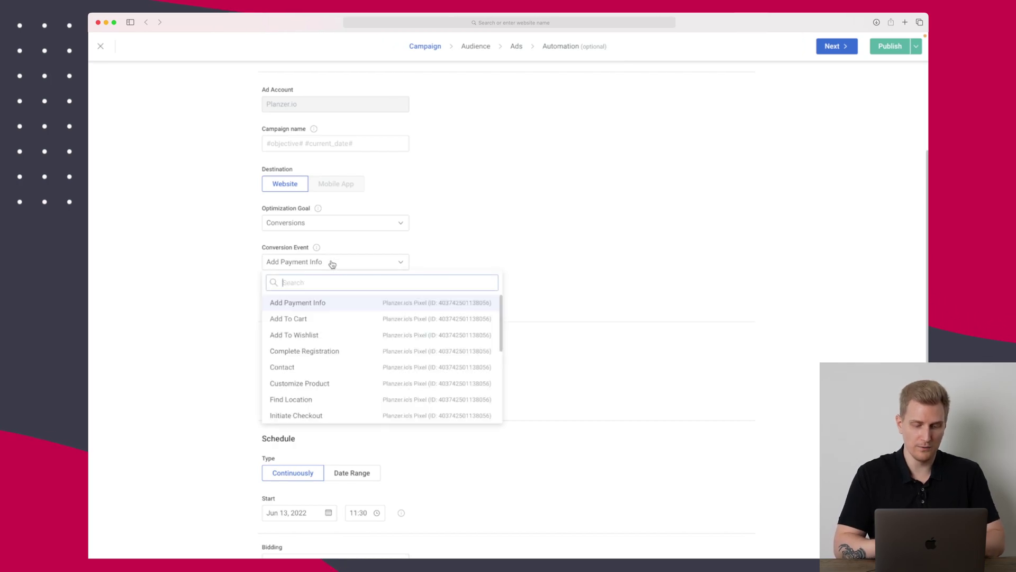
pyautogui.write('sign')
pyautogui.click(323, 300)
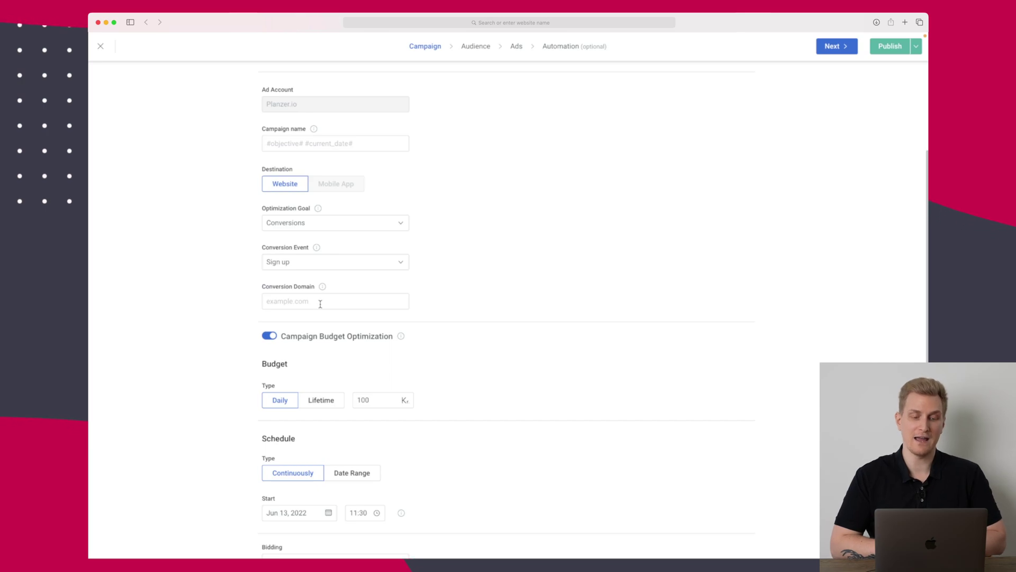
pyautogui.click(320, 304)
pyautogui.write('https://planzer.io')
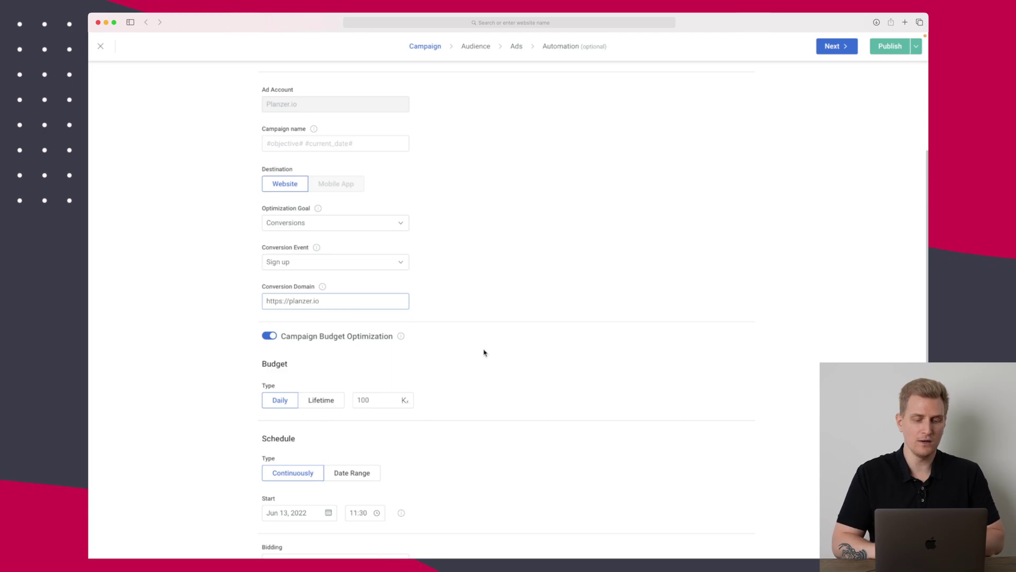
pyautogui.click(483, 351)
pyautogui.scroll(-3, 483, 351)
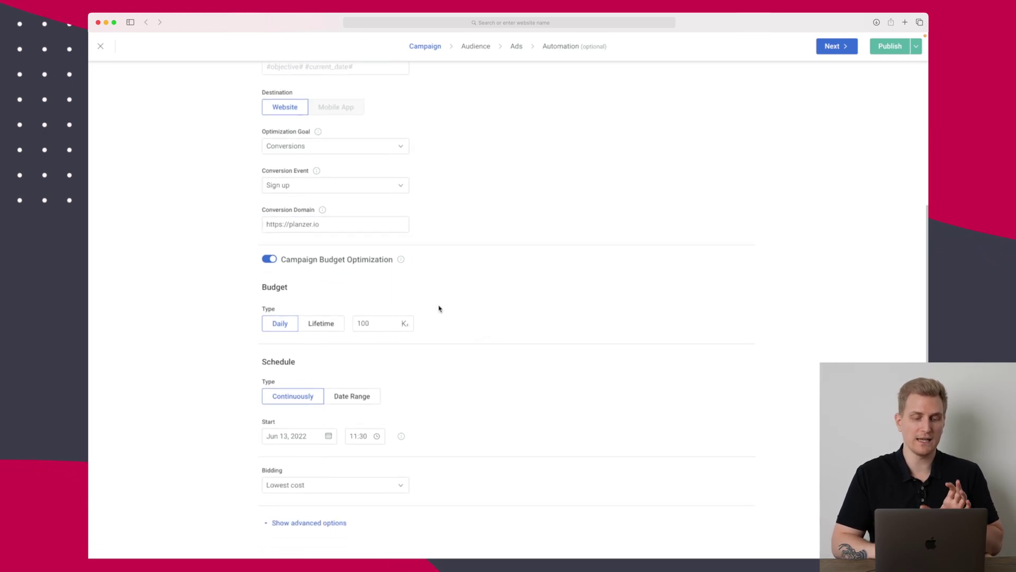
pyautogui.doubleClick(376, 323)
pyautogui.write('50')
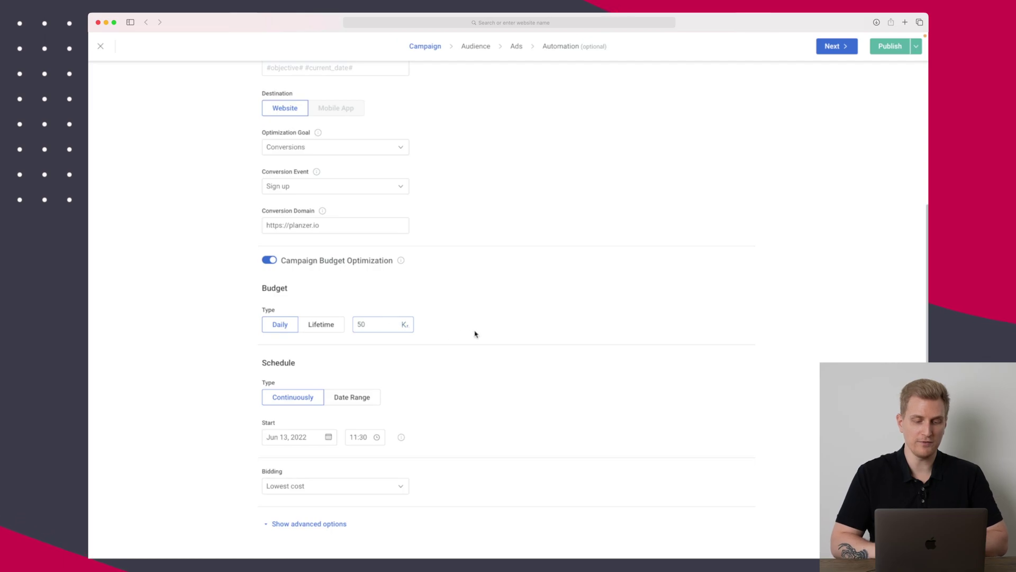
pyautogui.click(474, 334)
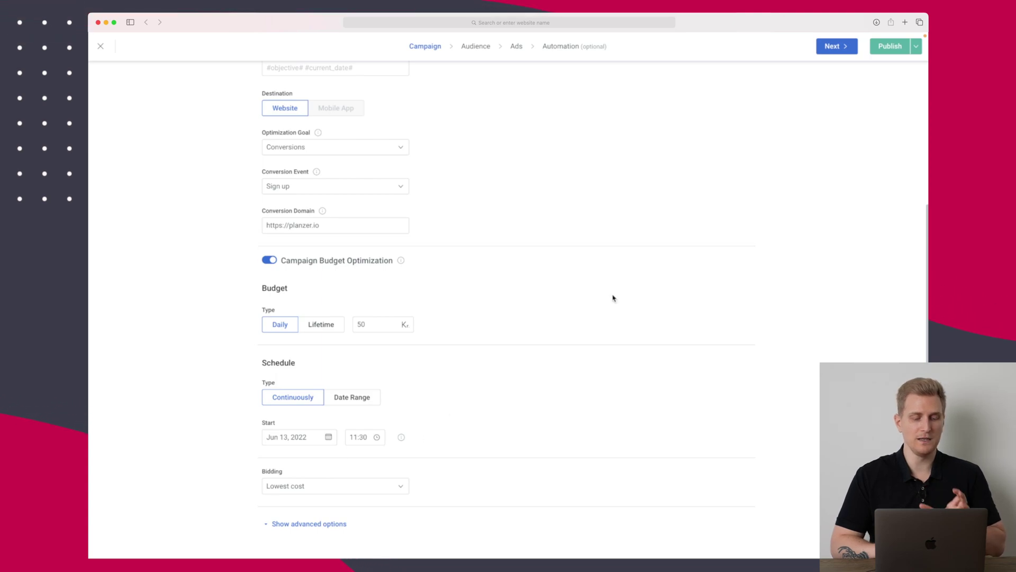
# - On the Audience step, add the 'Website visitors didn't signup' custom audience to Audience 1
pyautogui.click(834, 49)
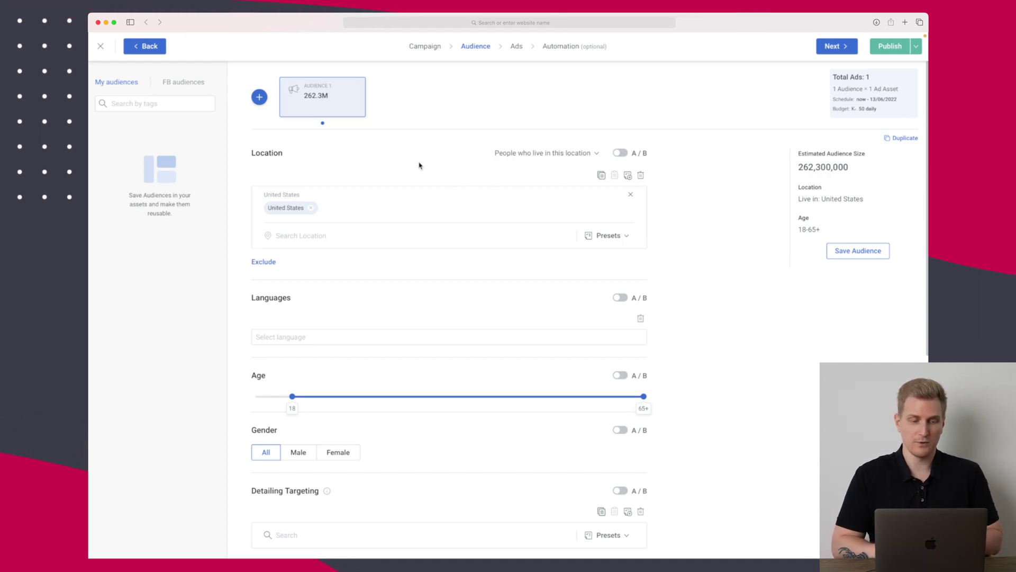
pyautogui.scroll(-1, 421, 166)
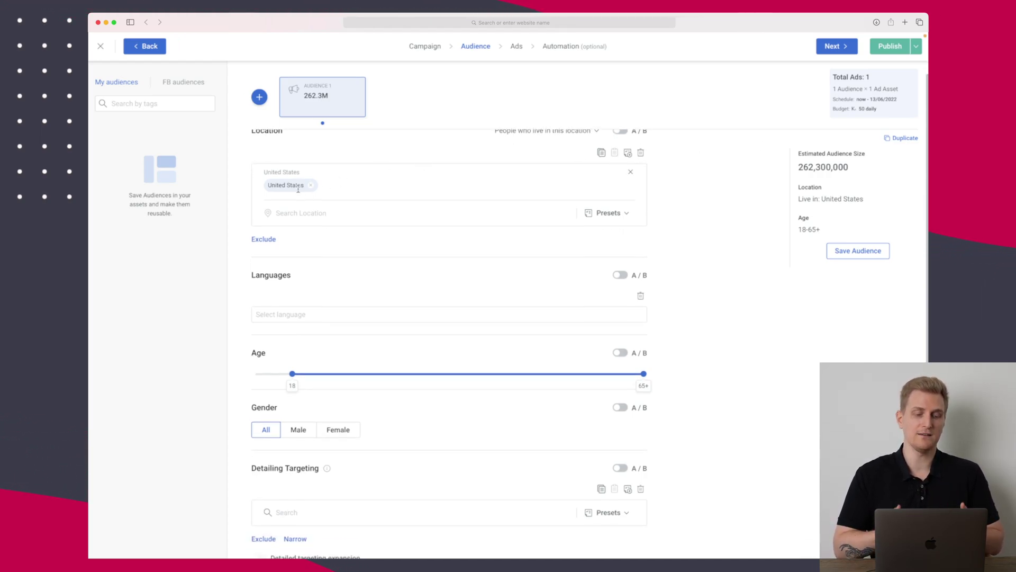
pyautogui.scroll(-2, 298, 189)
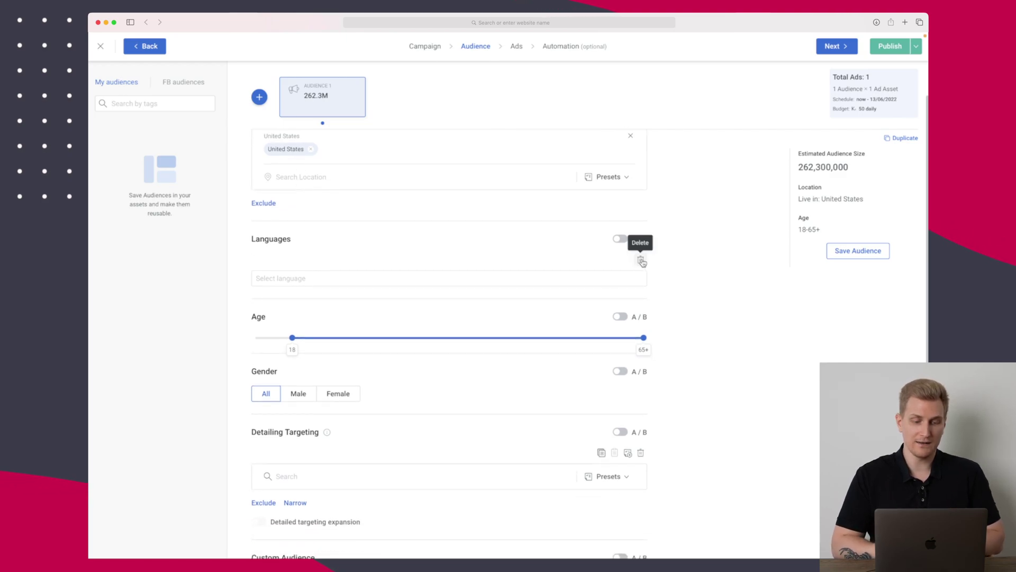
pyautogui.scroll(-4, 628, 316)
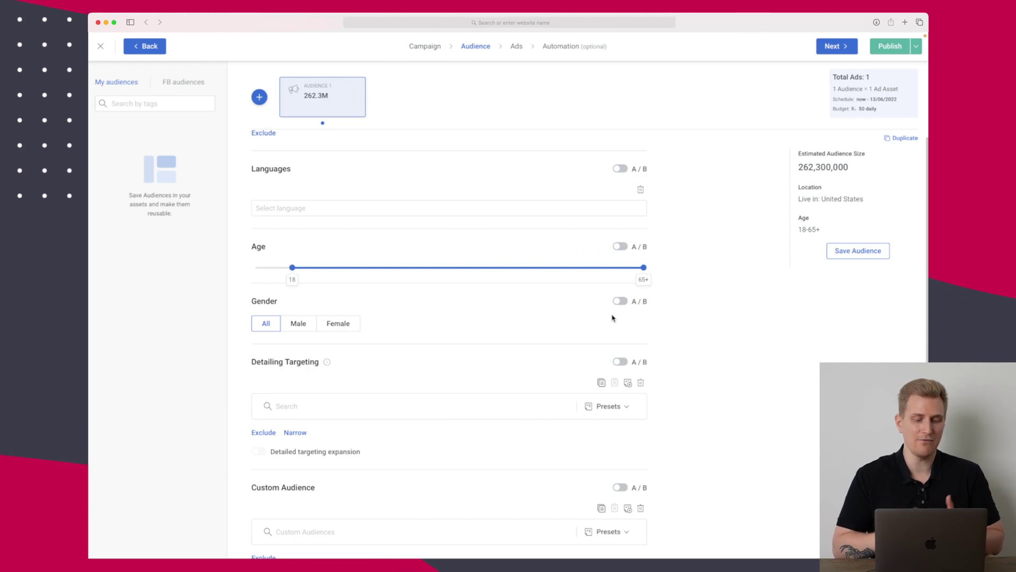
pyautogui.scroll(-10, 612, 318)
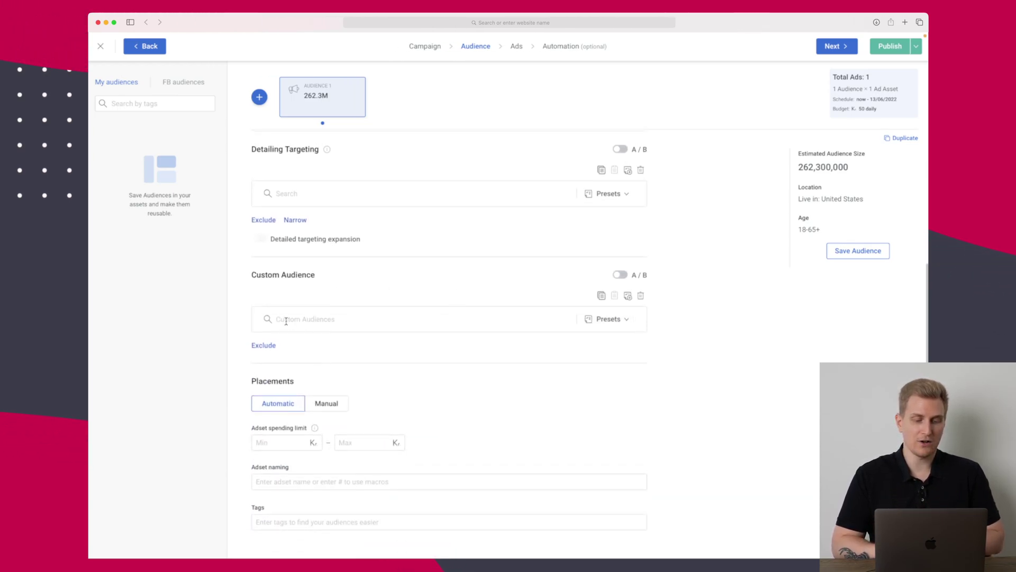
pyautogui.click(296, 317)
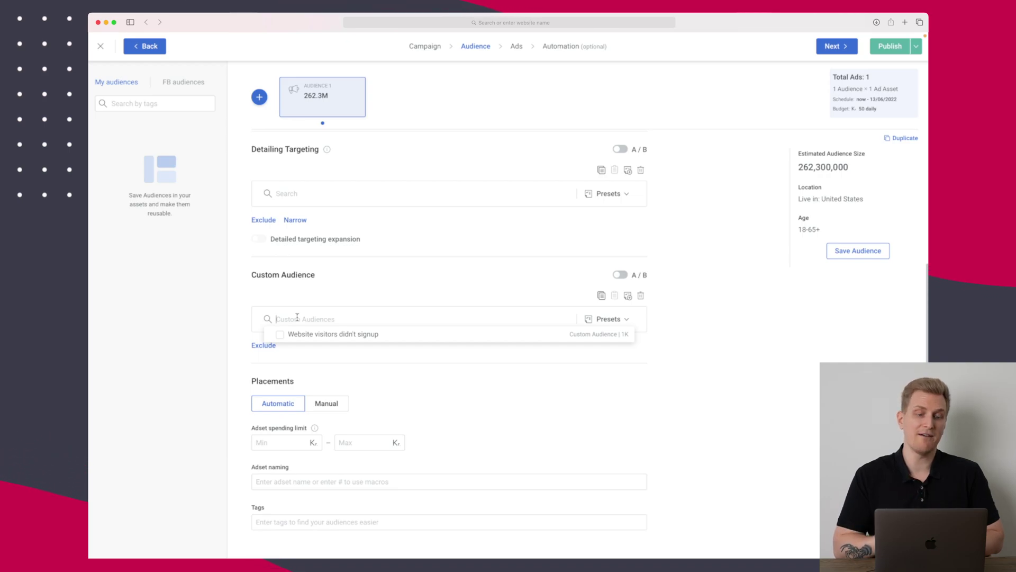
pyautogui.click(308, 334)
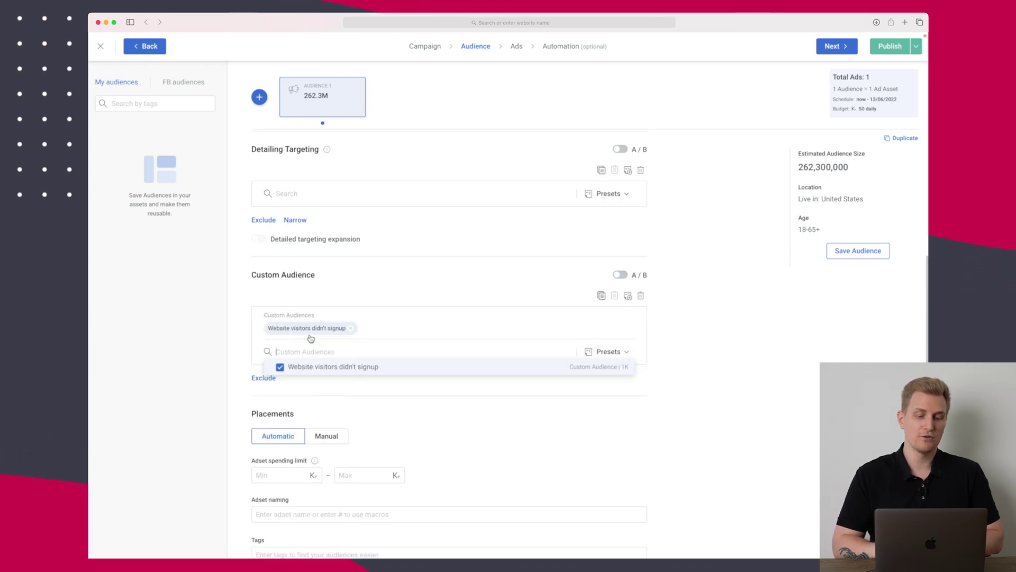
pyautogui.click(342, 301)
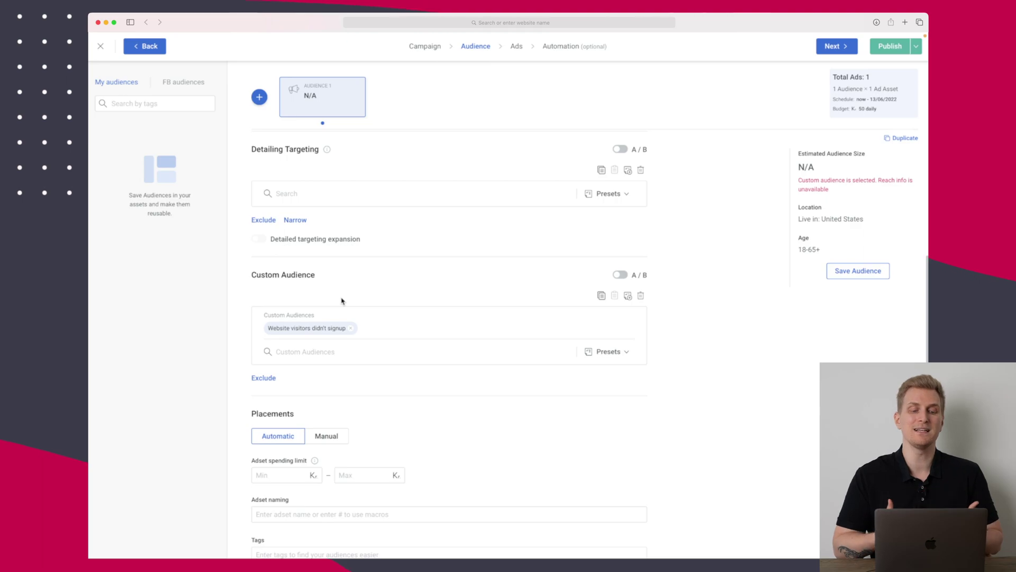
pyautogui.scroll(-2, 342, 301)
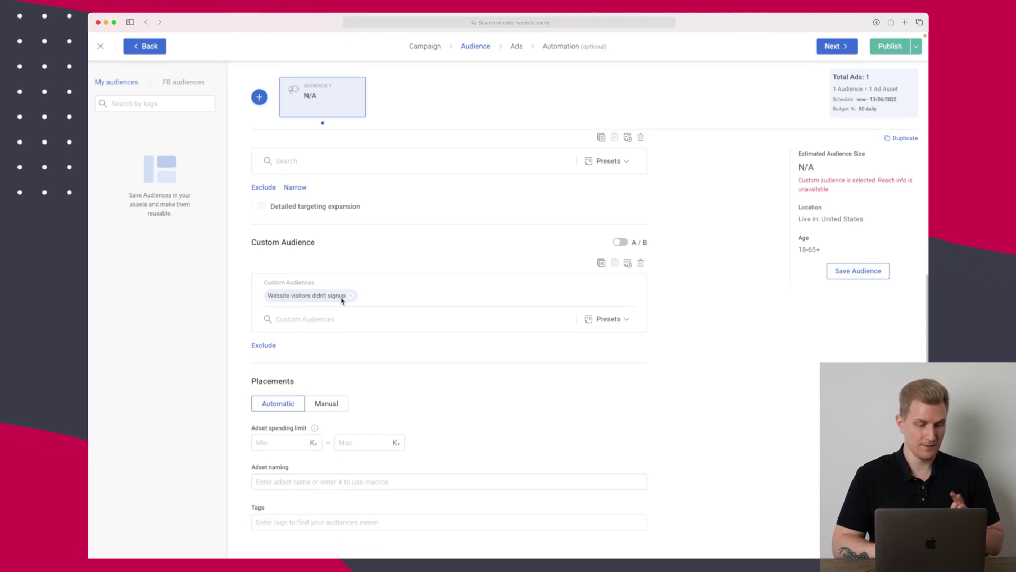
pyautogui.scroll(8, 624, 109)
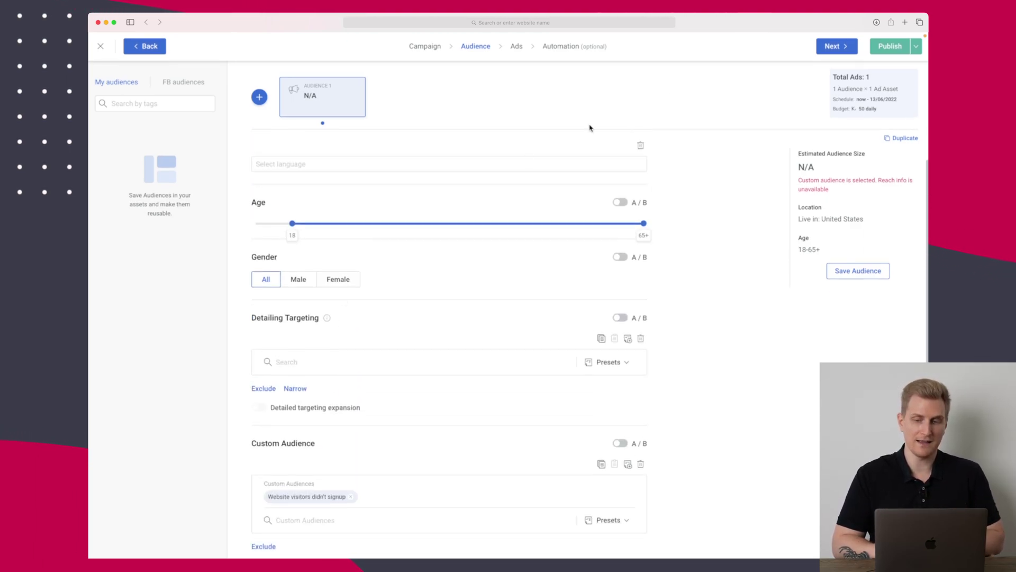
# - On the Ads step, select the first Facebook post as the creative, then continue to Automation
pyautogui.click(832, 48)
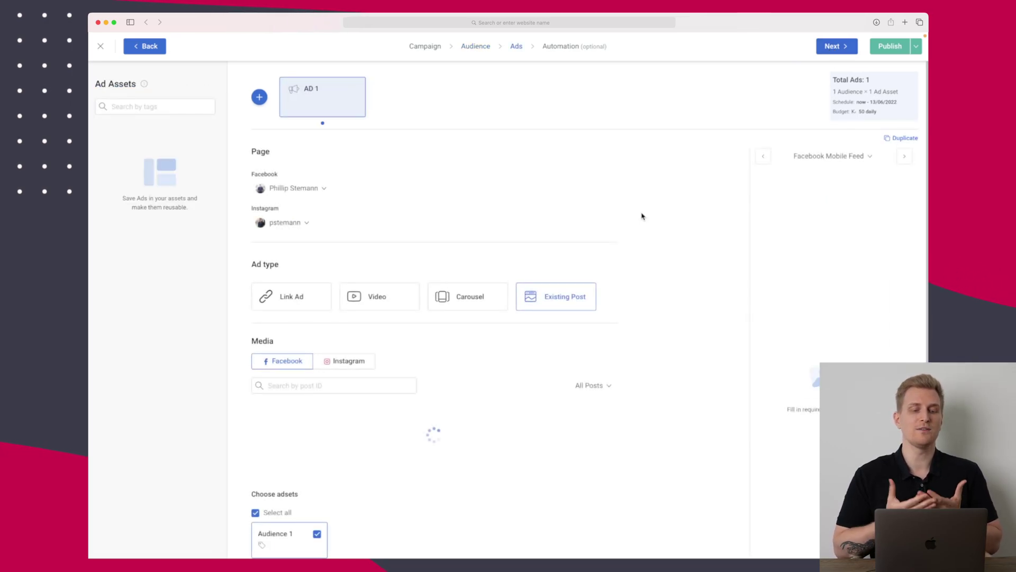
pyautogui.scroll(-1, 613, 233)
pyautogui.scroll(-3, 612, 233)
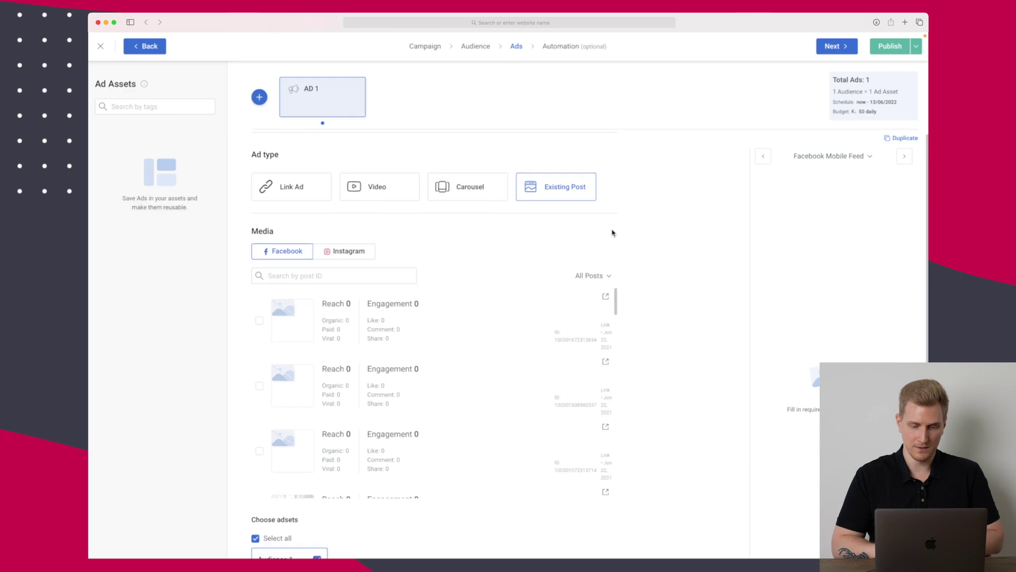
pyautogui.click(259, 322)
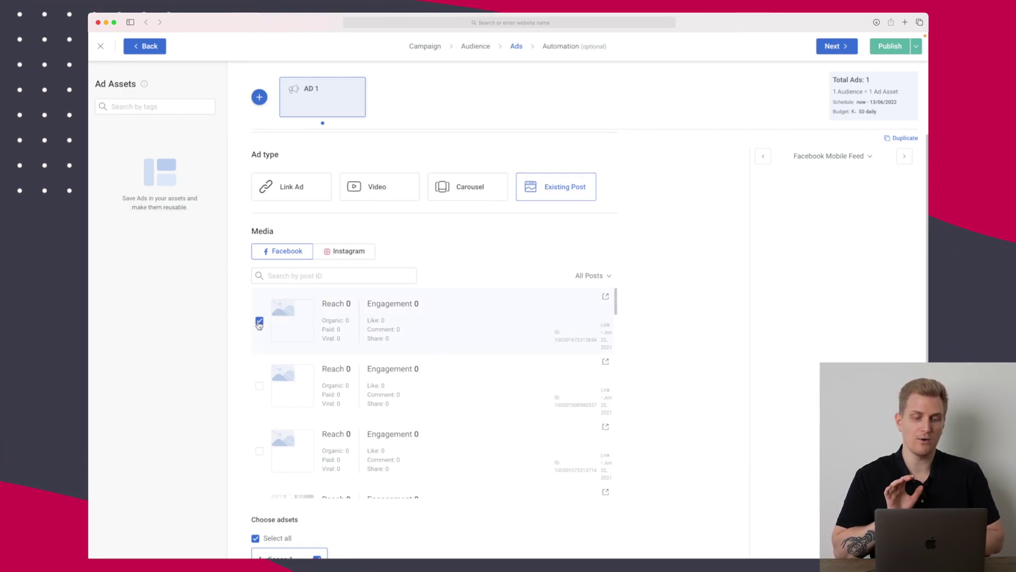
pyautogui.click(343, 252)
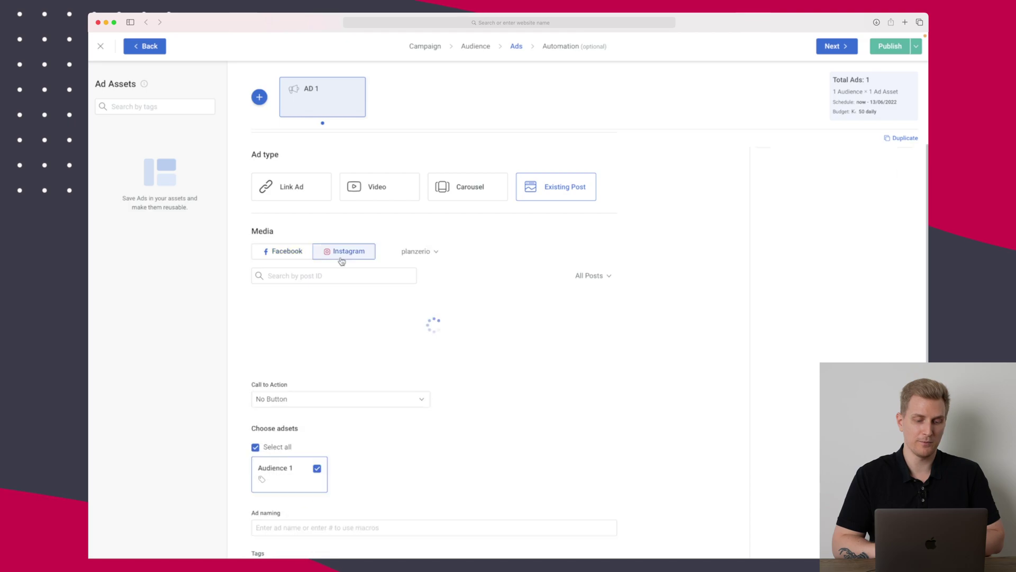
pyautogui.click(280, 252)
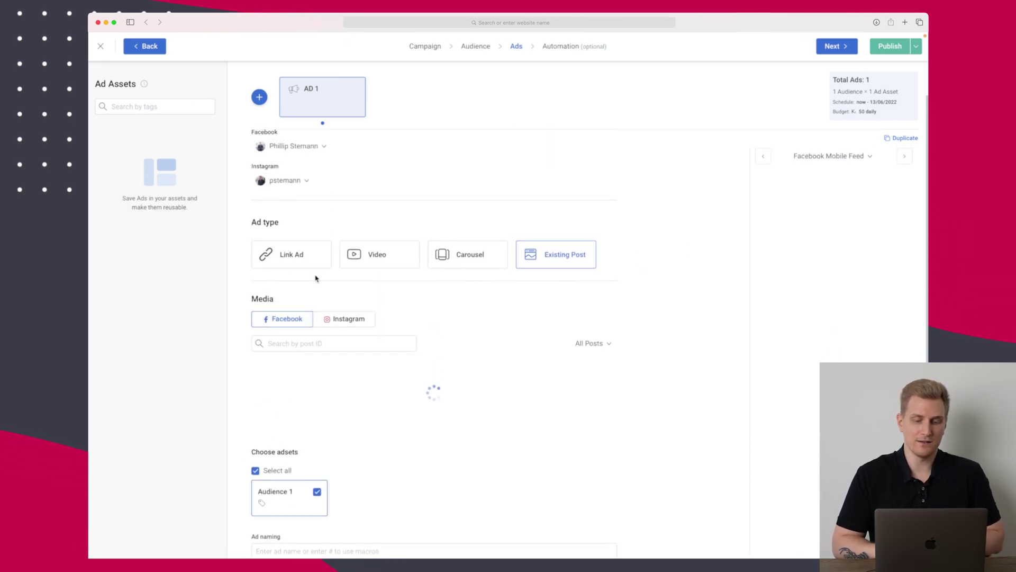
pyautogui.click(832, 47)
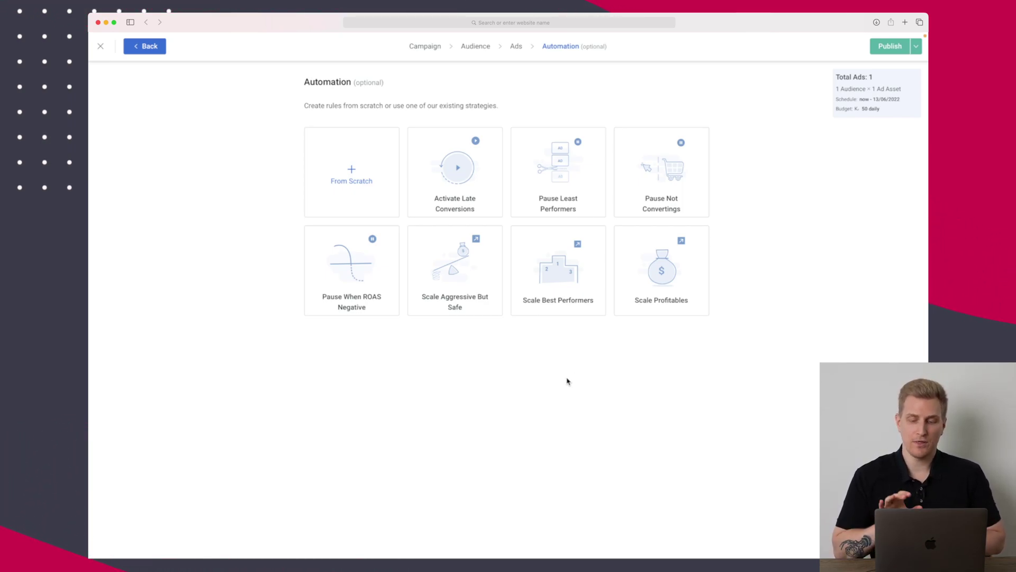
# - Use the Scale Best Performers strategy, capping the 20% daily budget increase at 2000
pyautogui.moveTo(664, 293)
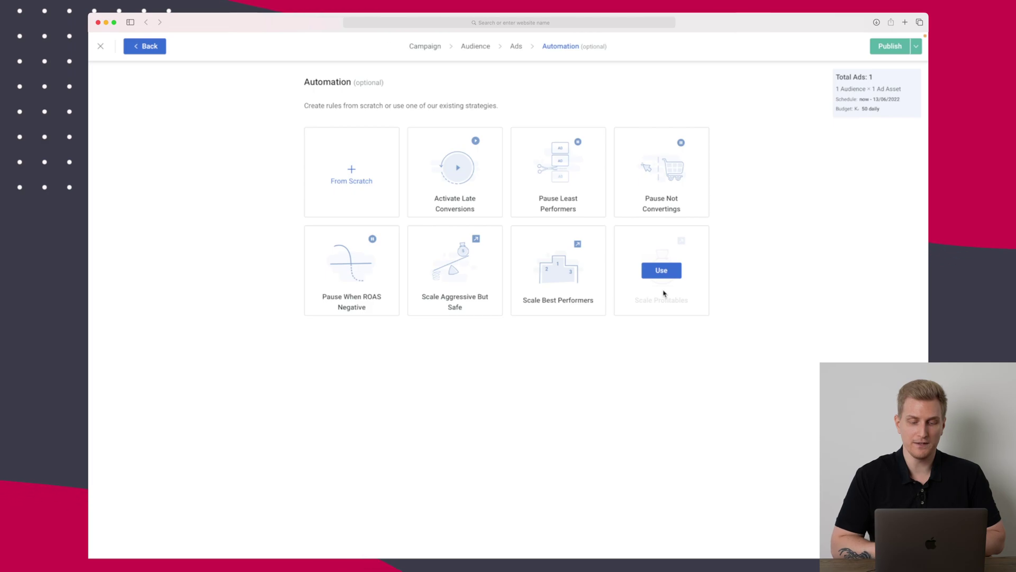
pyautogui.moveTo(553, 295)
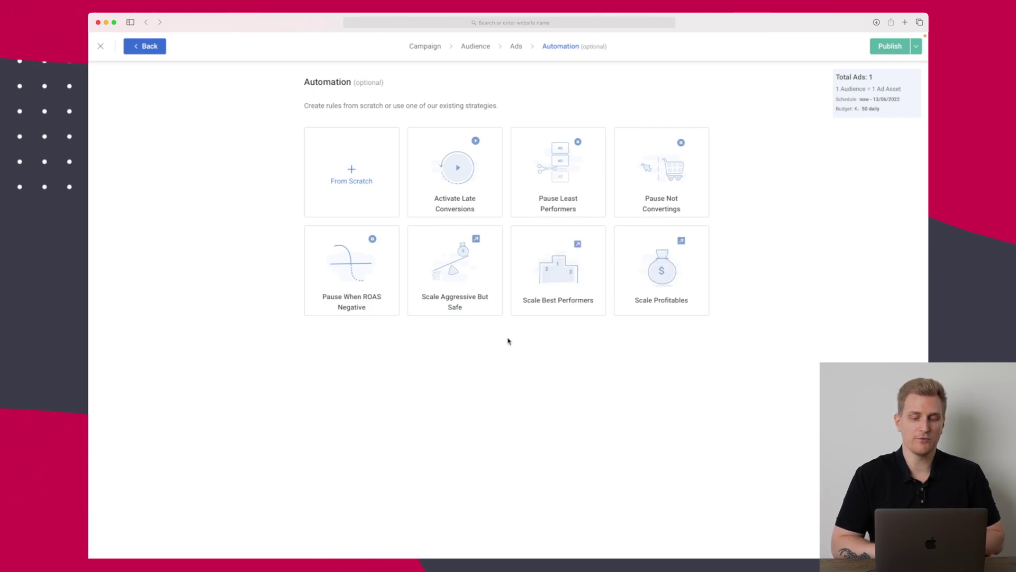
pyautogui.moveTo(365, 308)
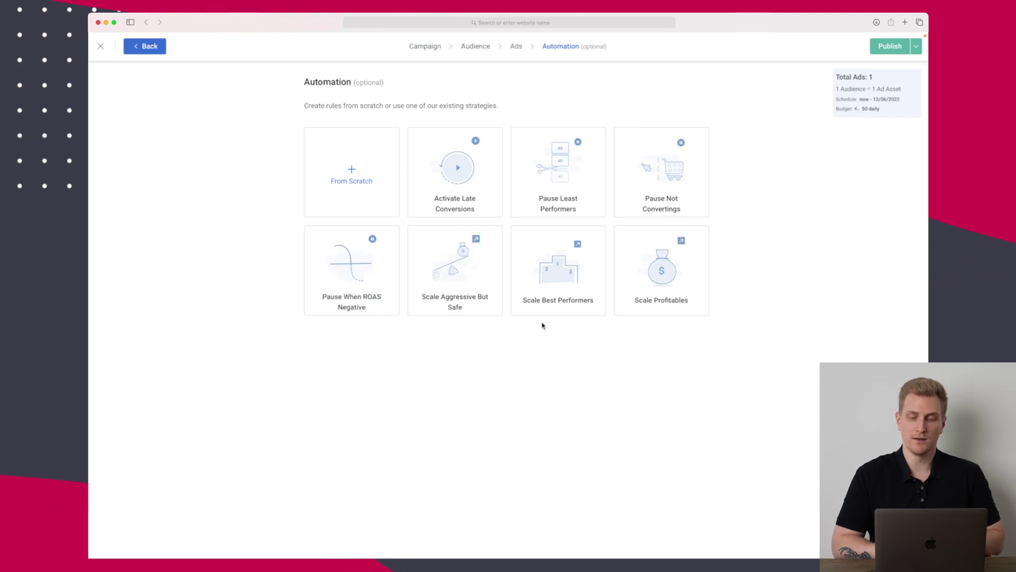
pyautogui.moveTo(580, 304)
pyautogui.click(561, 270)
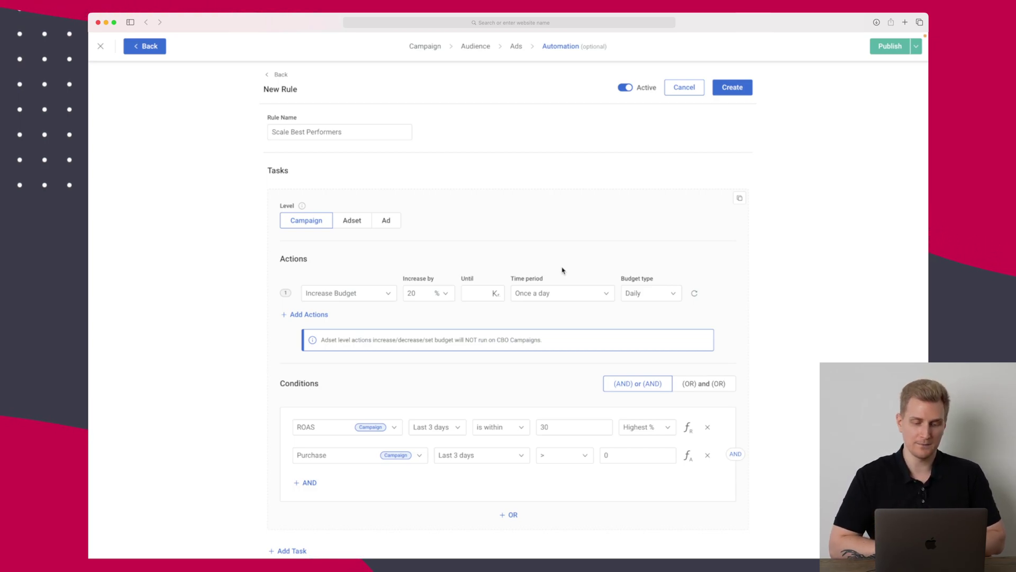
pyautogui.scroll(-1, 562, 270)
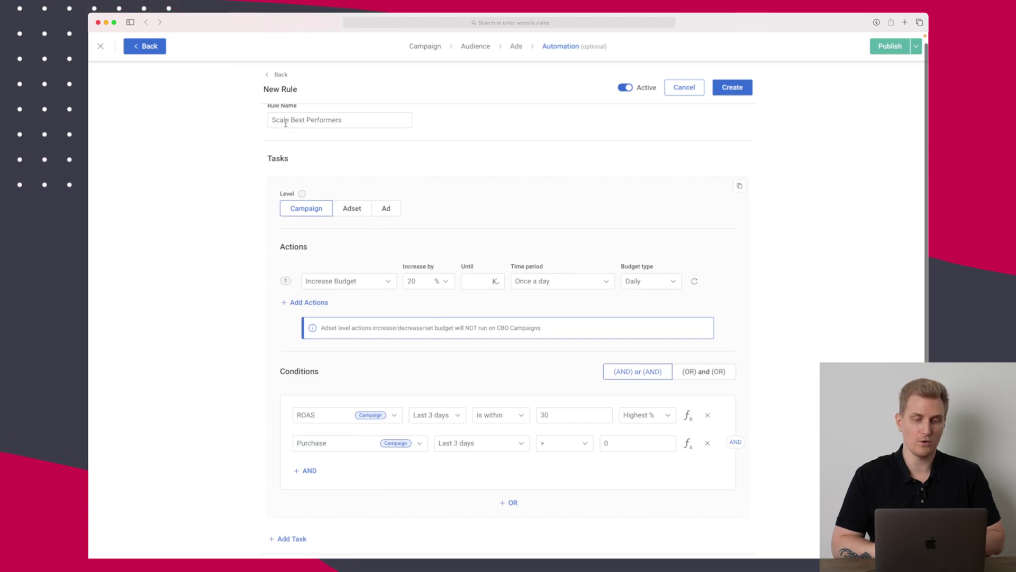
pyautogui.scroll(-1, 479, 213)
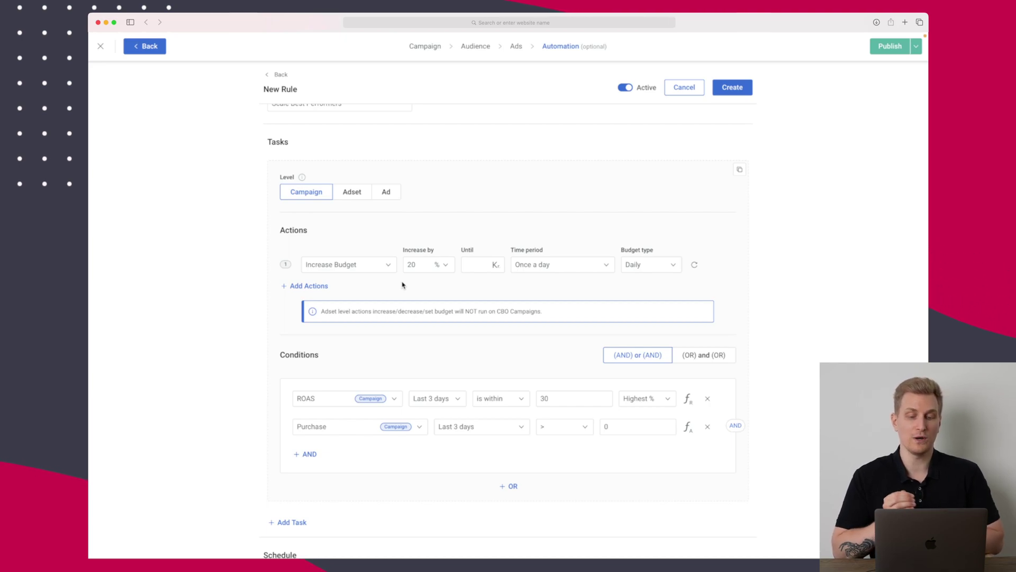
pyautogui.click(485, 261)
pyautogui.write('2000')
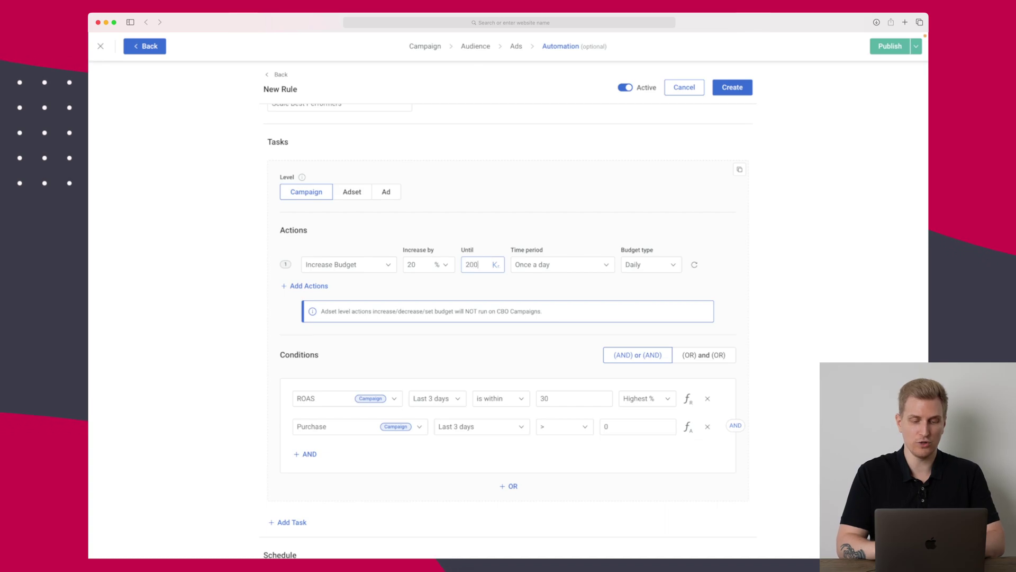
pyautogui.click(494, 256)
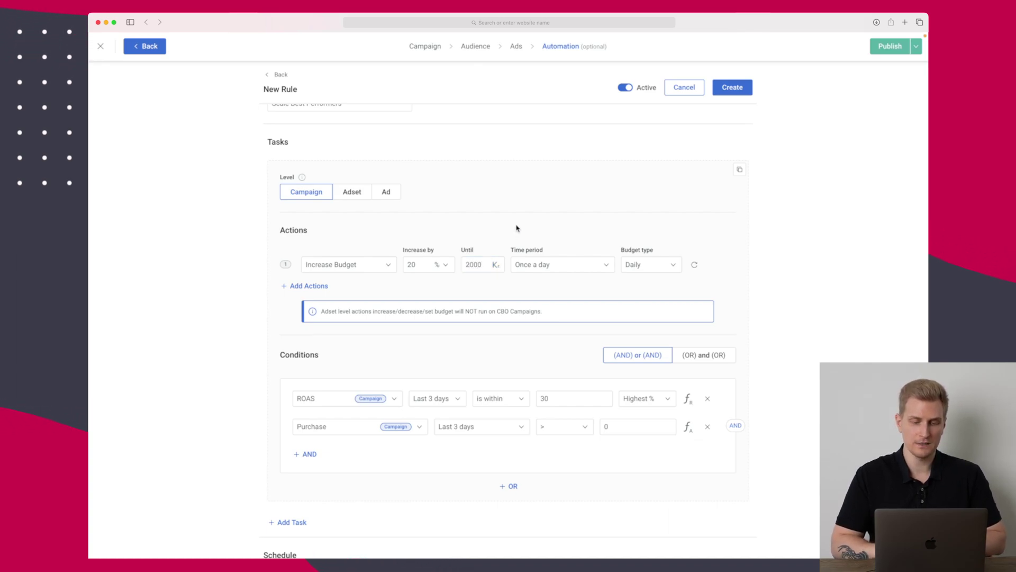
# - Try OR condition grouping before reverting to AND, then add and delete a second task
pyautogui.scroll(-3, 544, 271)
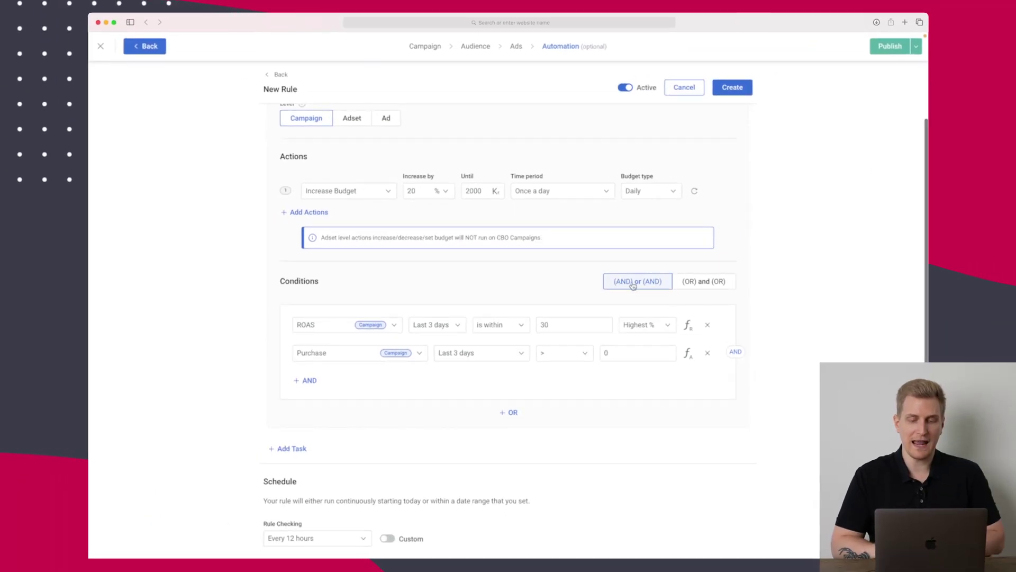
pyautogui.click(710, 291)
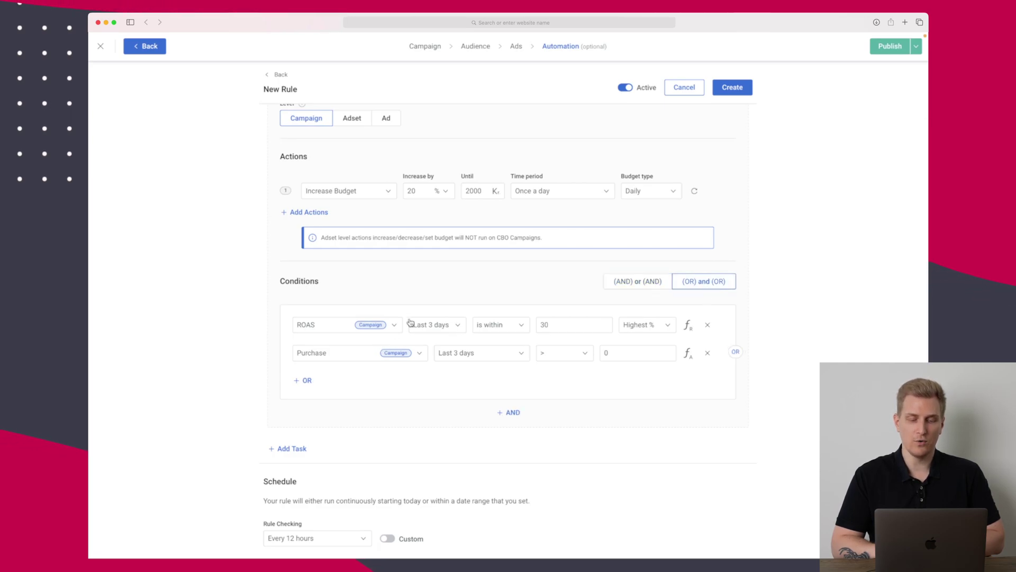
pyautogui.click(651, 283)
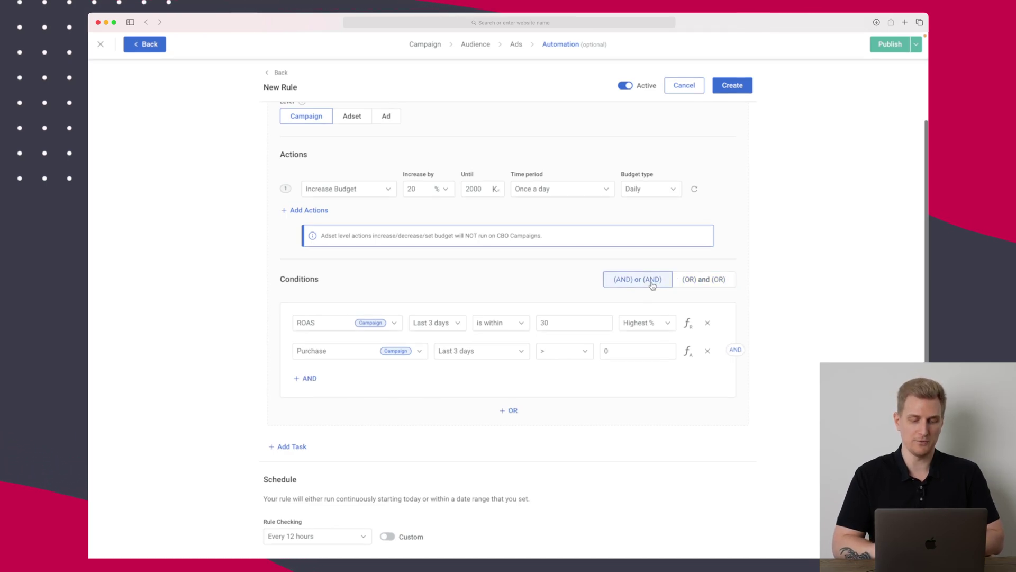
pyautogui.click(285, 448)
pyautogui.scroll(-4, 285, 449)
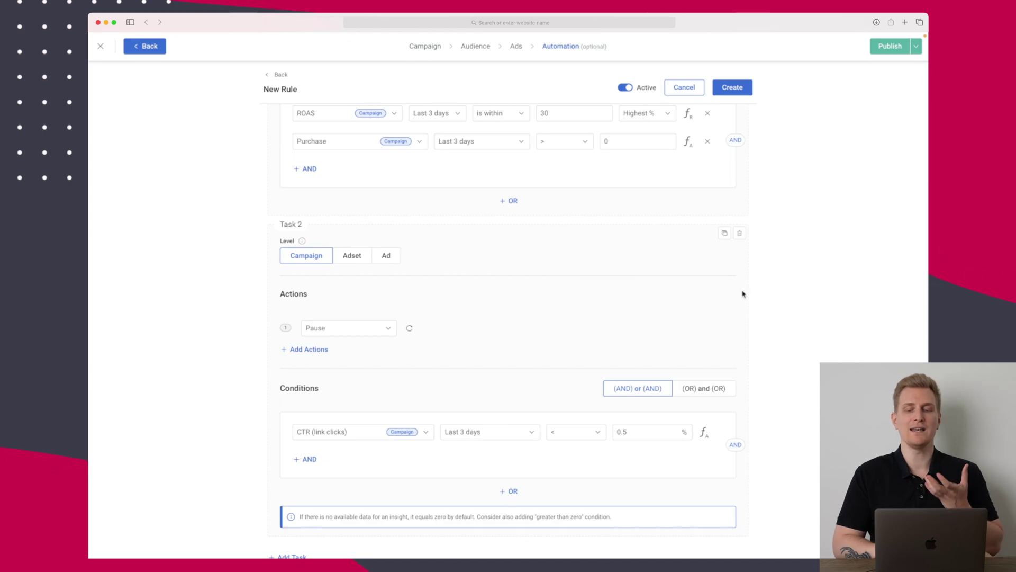
pyautogui.click(740, 234)
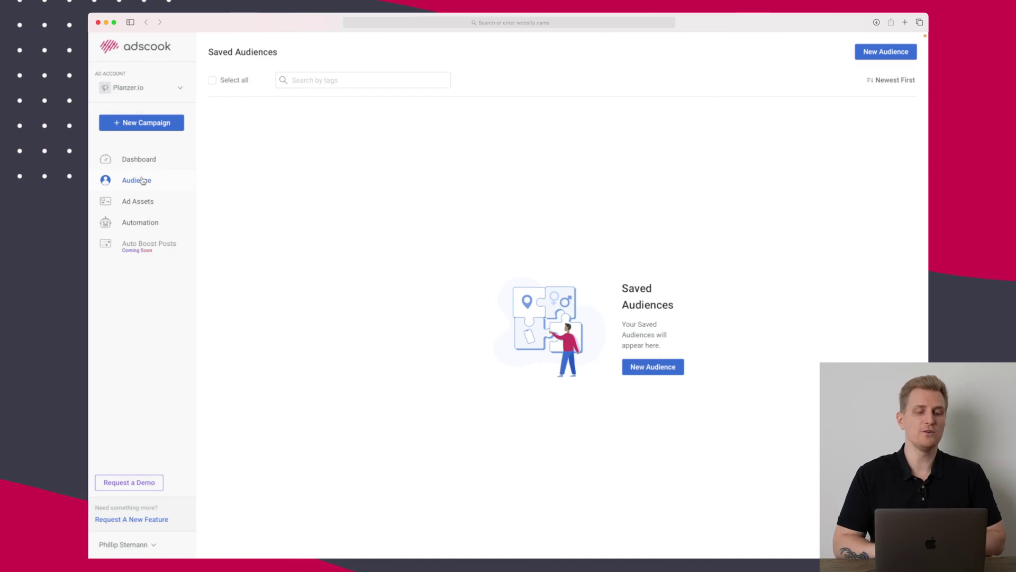
pyautogui.click(661, 369)
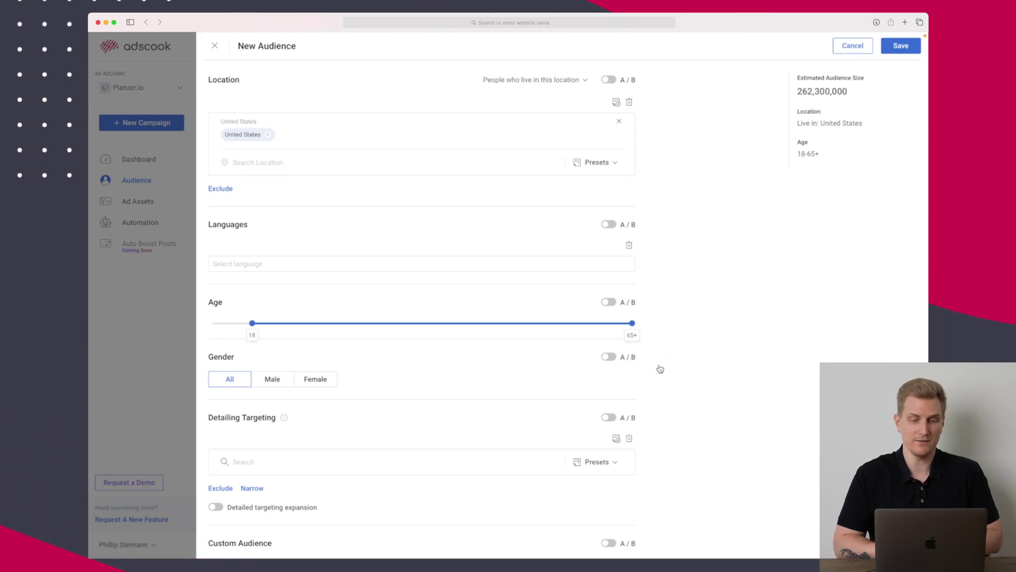
pyautogui.scroll(-3, 284, 146)
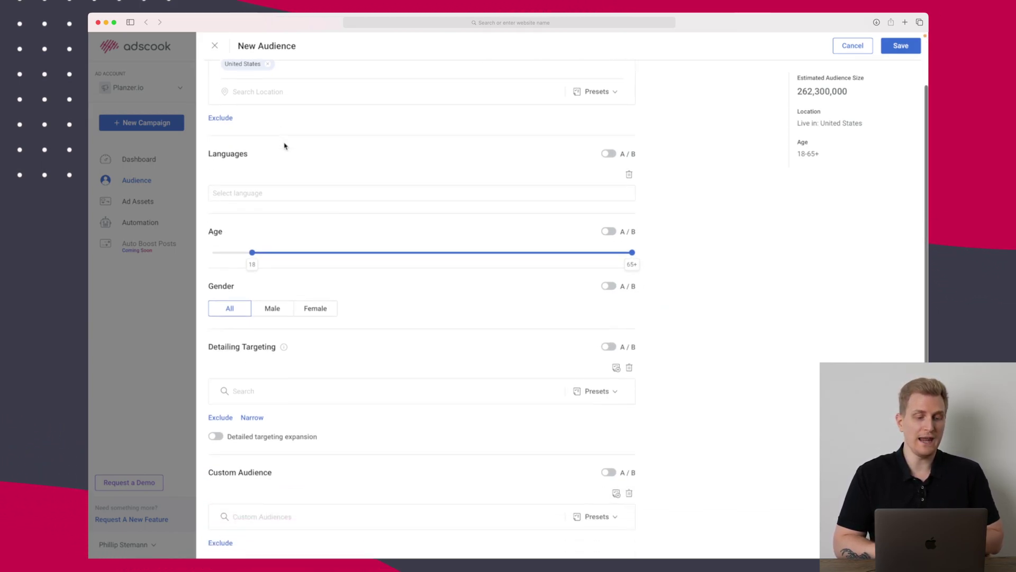
pyautogui.scroll(-3, 609, 258)
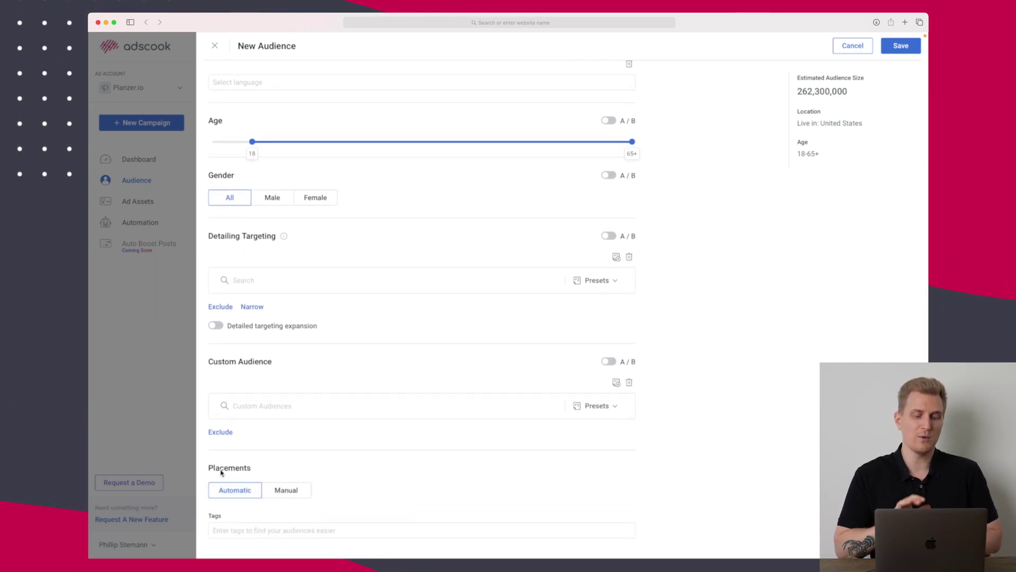
pyautogui.scroll(6, 388, 412)
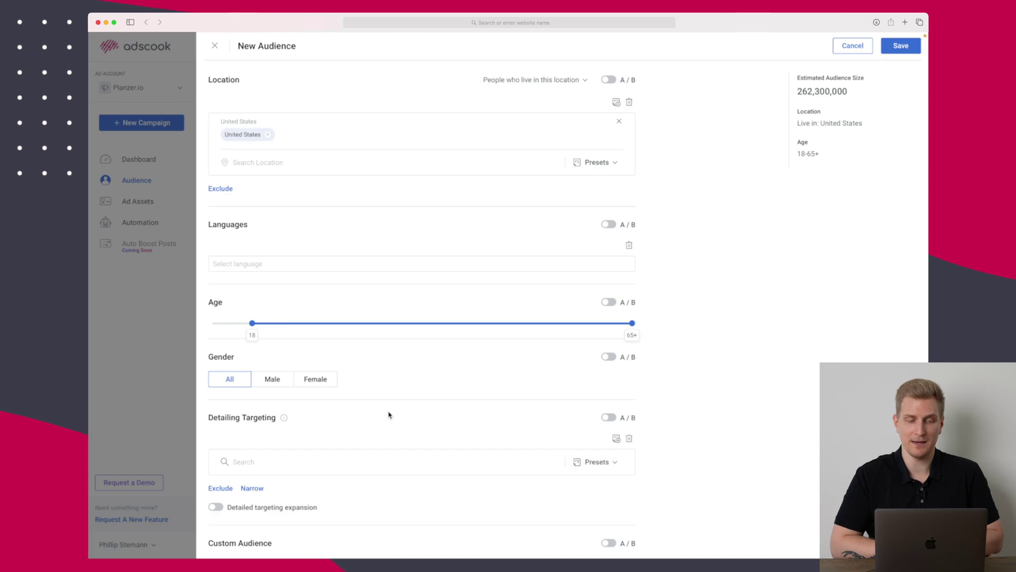
pyautogui.scroll(-6, 389, 415)
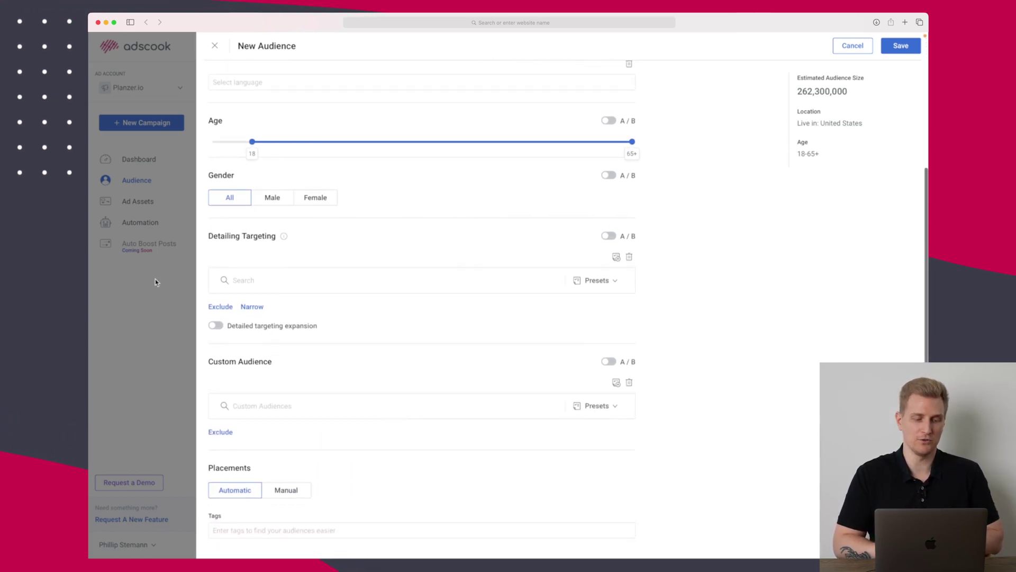
pyautogui.click(216, 48)
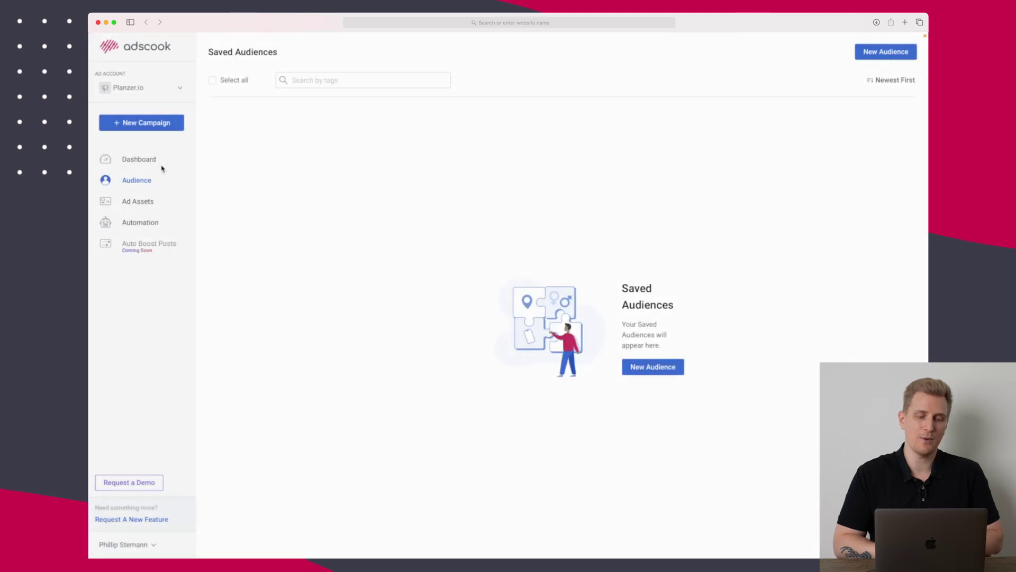
# - In Ad Assets, create a new ad asset and review its ad type, media and ad copy fields
pyautogui.click(139, 201)
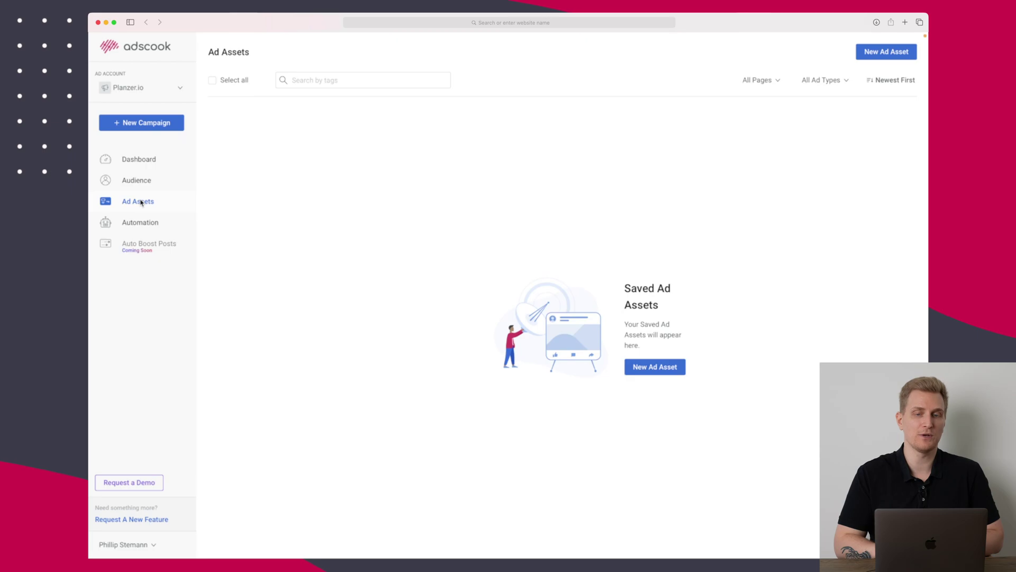
pyautogui.click(673, 369)
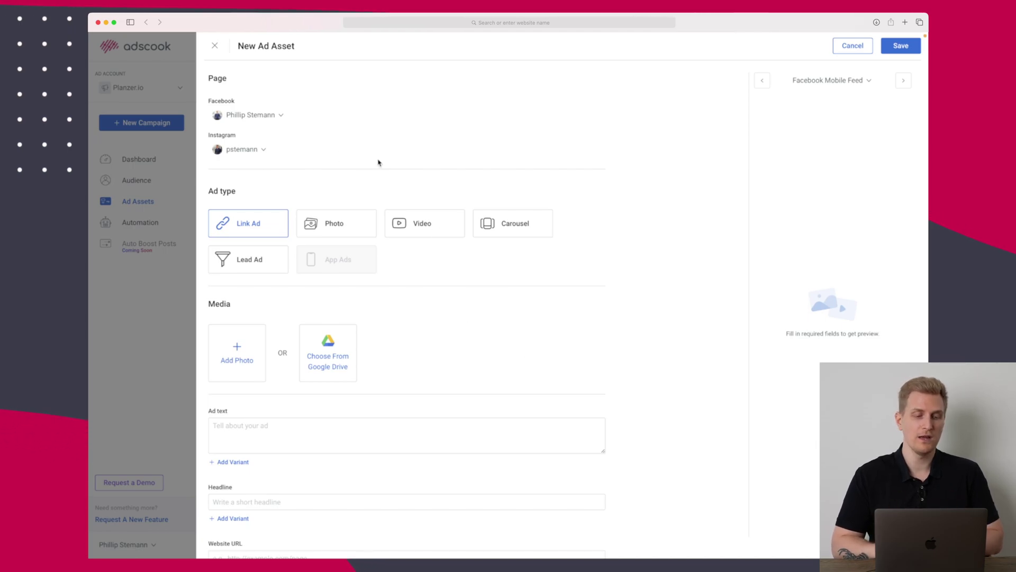
pyautogui.scroll(-3, 438, 322)
pyautogui.scroll(-5, 439, 319)
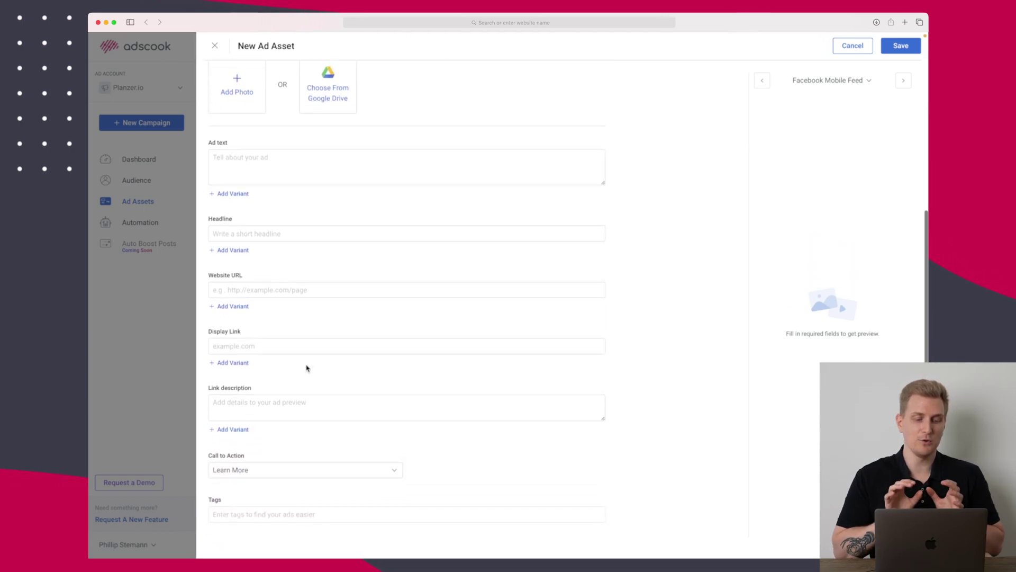
pyautogui.scroll(7, 307, 367)
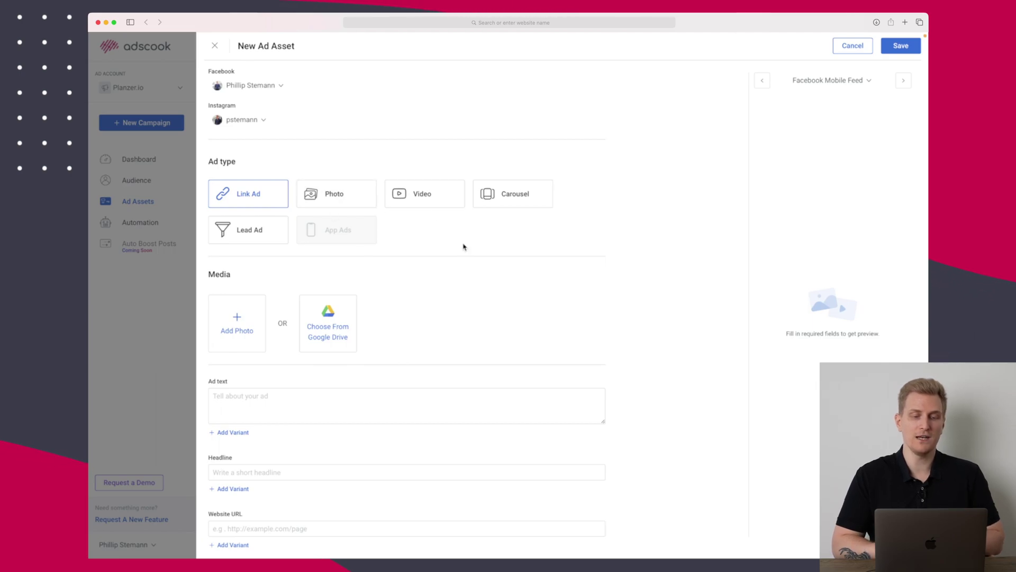
# - Switch the ad type to Carousel and upload the logo image for the first card
pyautogui.click(514, 197)
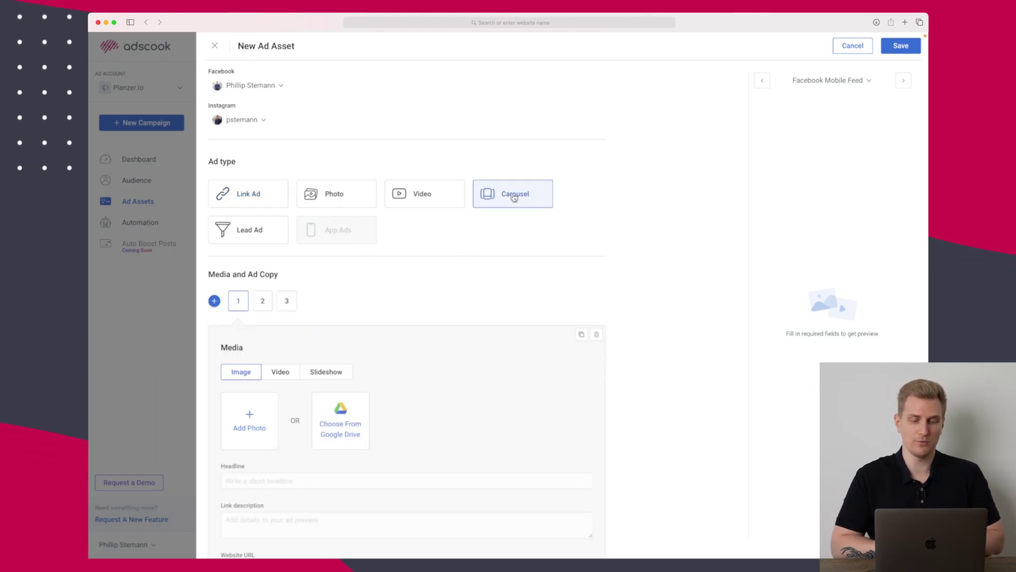
pyautogui.scroll(-3, 514, 198)
pyautogui.scroll(-1, 514, 197)
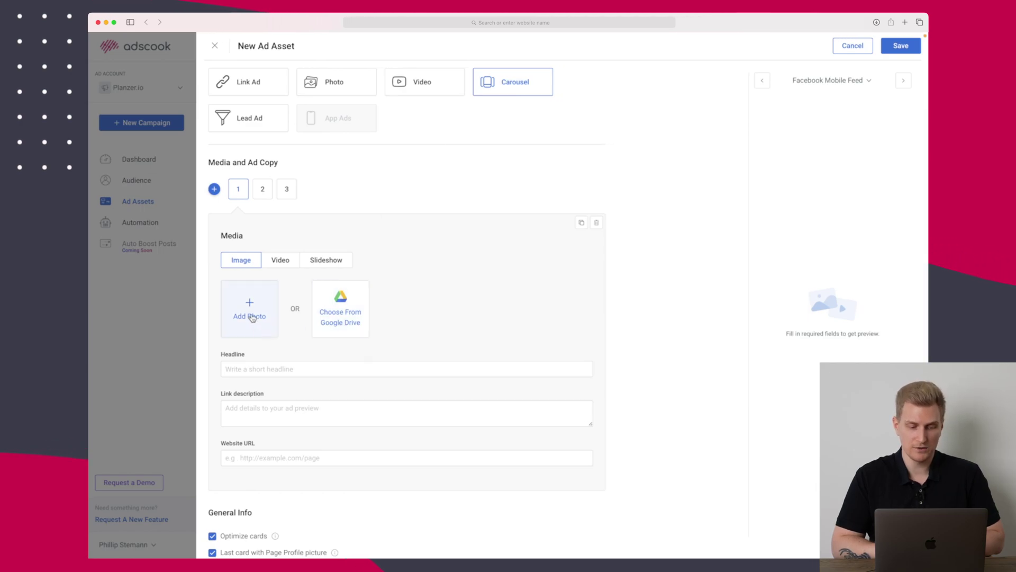
pyautogui.click(267, 319)
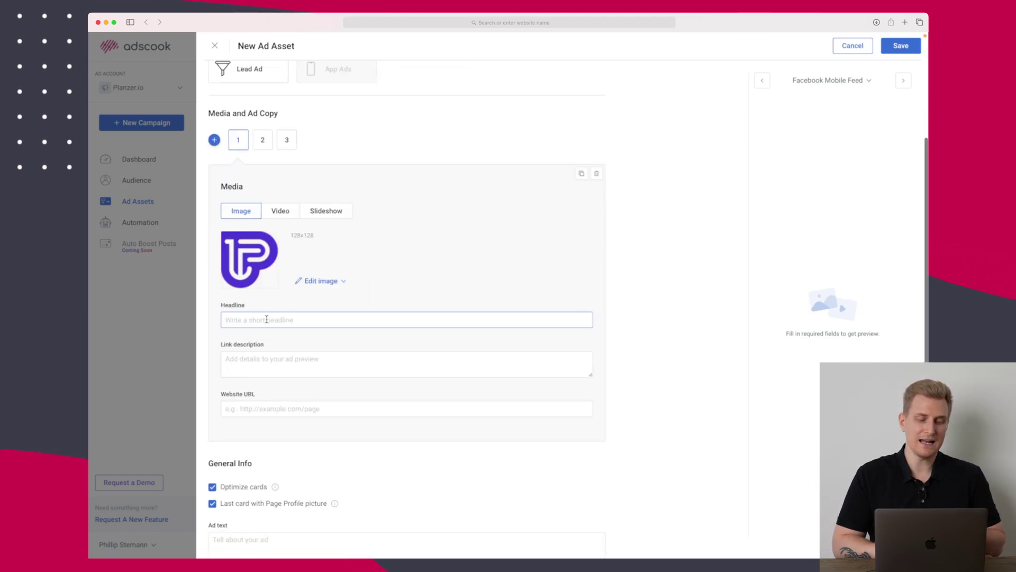
pyautogui.click(258, 373)
pyautogui.click(270, 416)
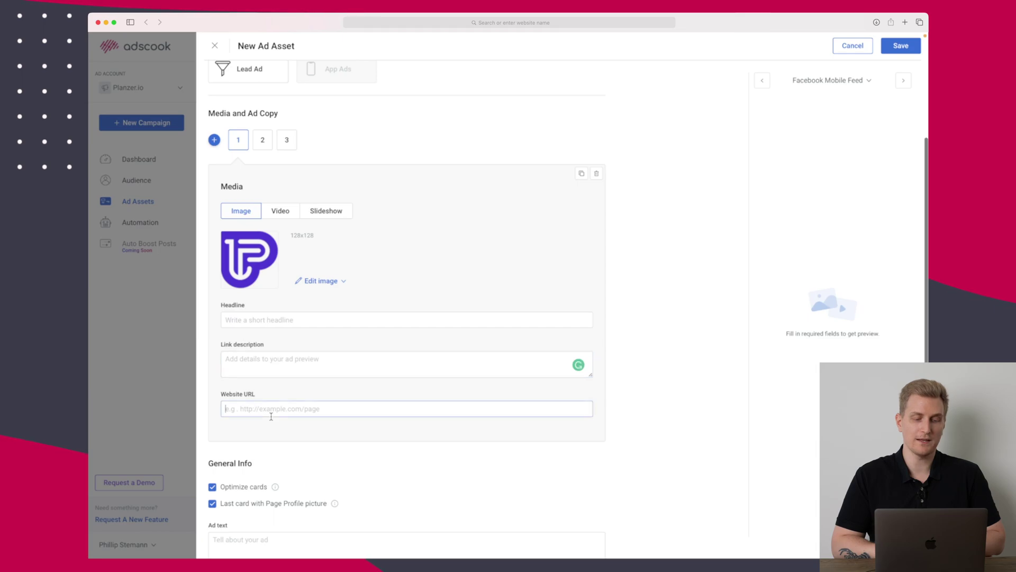
# - Preview the card's Video and Slideshow options, then discard the ad asset and go to Automation
pyautogui.click(280, 210)
pyautogui.click(322, 212)
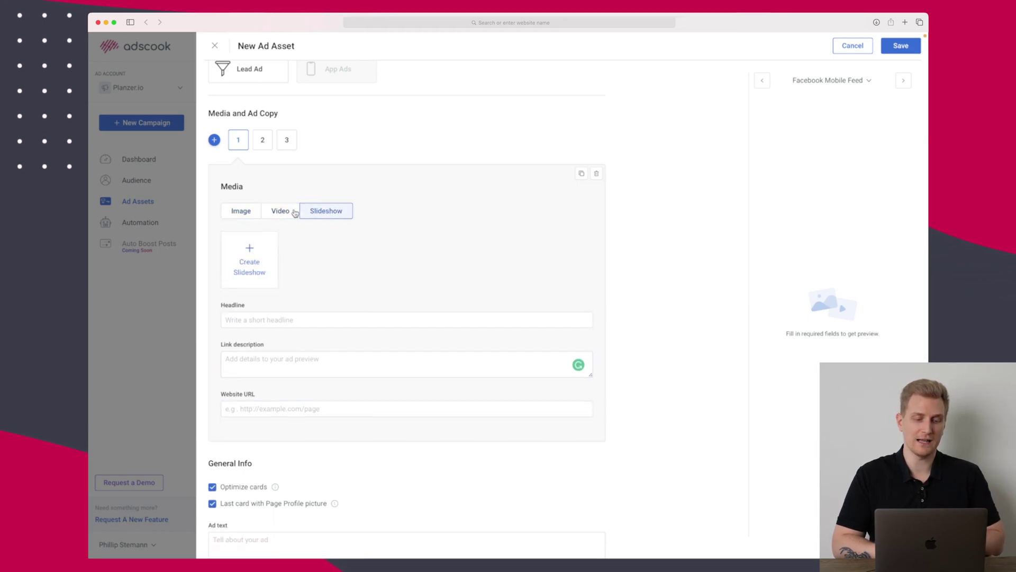
pyautogui.click(248, 213)
pyautogui.scroll(-5, 381, 293)
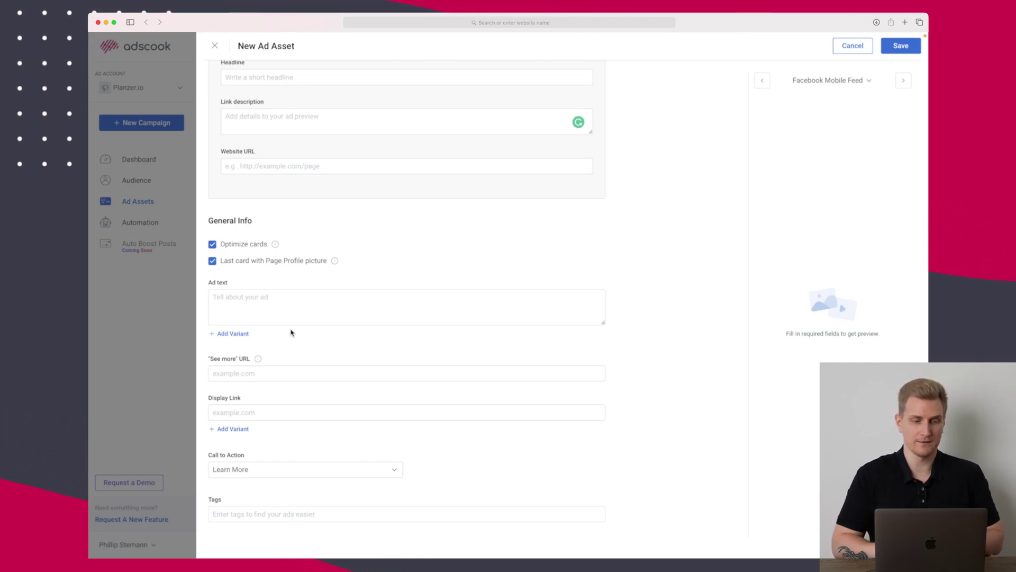
pyautogui.click(215, 45)
pyautogui.click(144, 226)
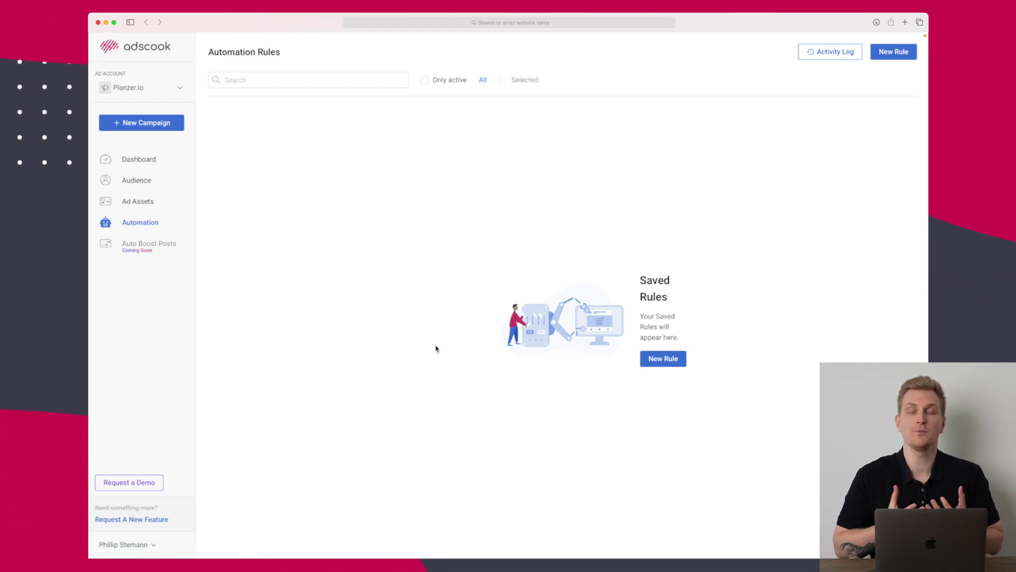
# - Create a new automation rule based on the Activate Late Conversions strategy
pyautogui.click(663, 360)
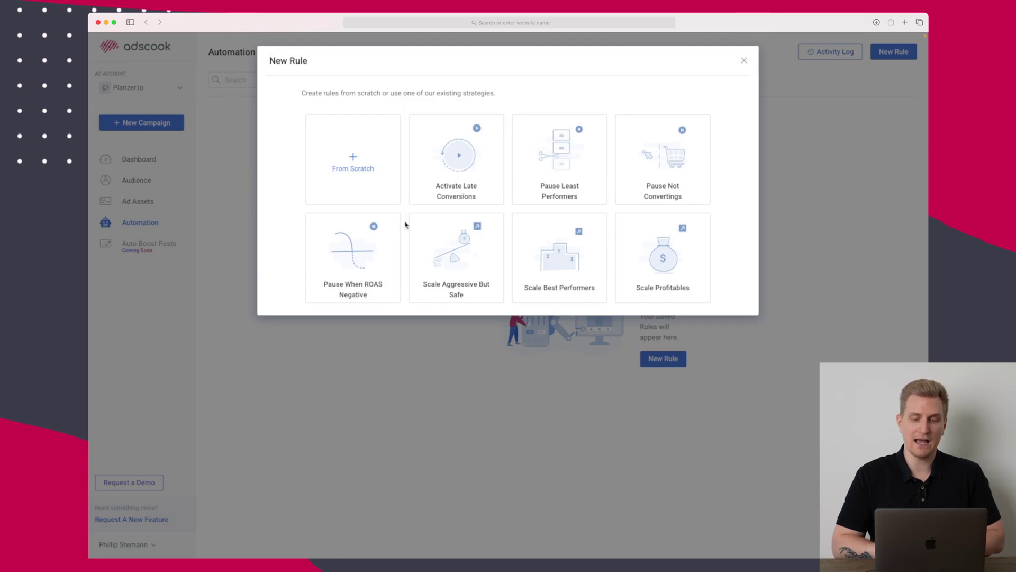
pyautogui.moveTo(527, 167)
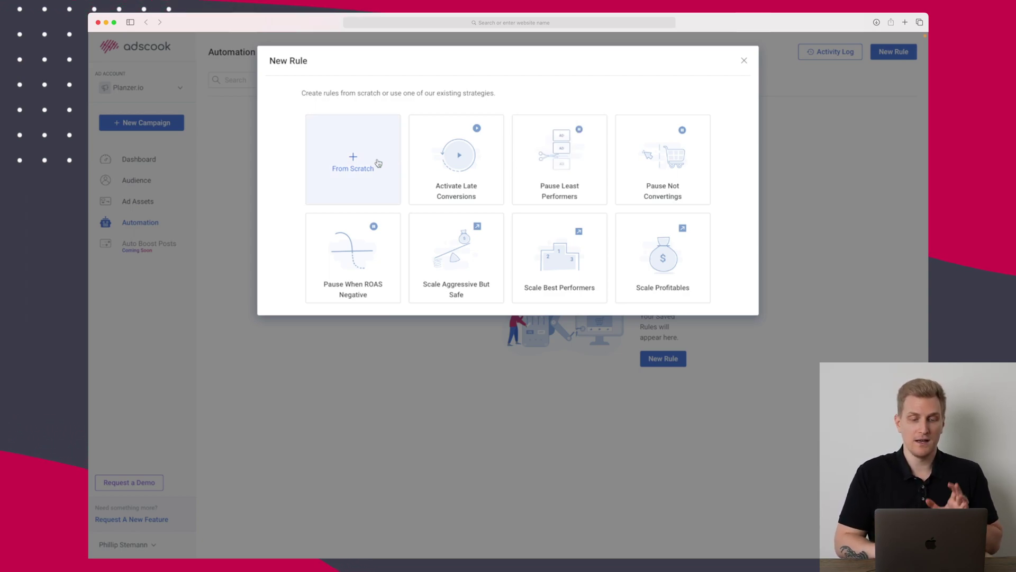
pyautogui.moveTo(455, 164)
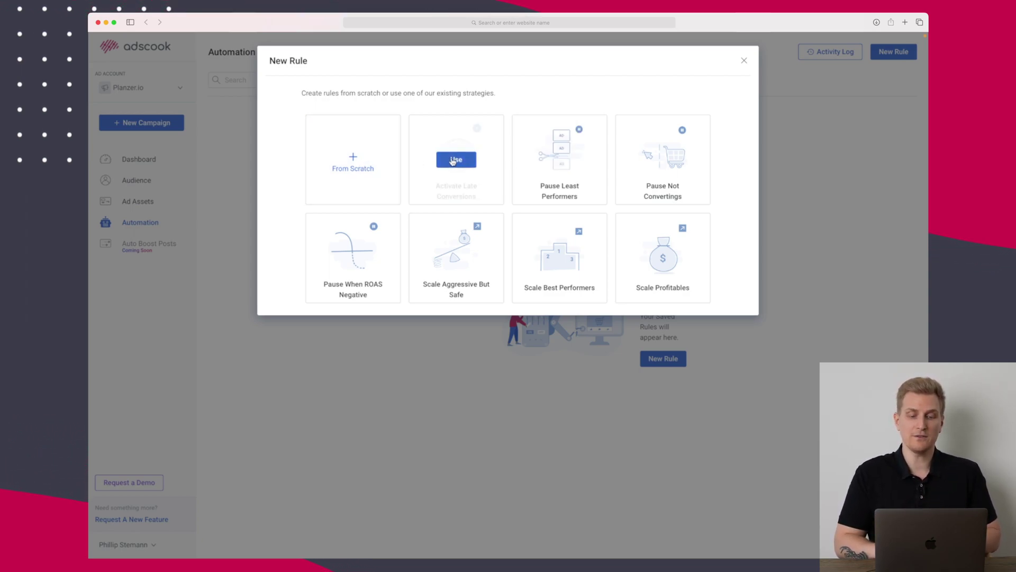
pyautogui.click(457, 161)
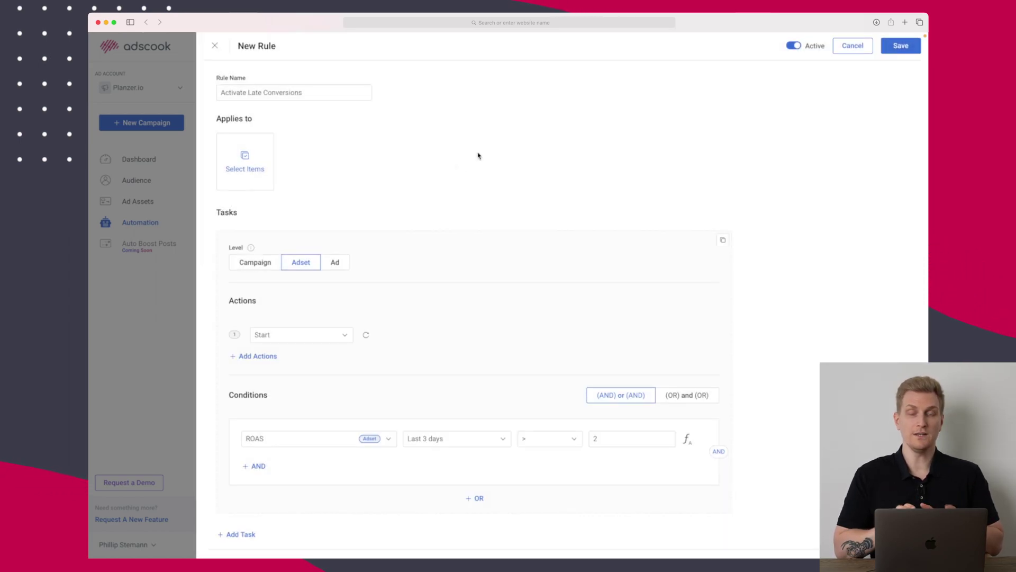
# - Apply the rule to the Retargeting campaign at campaign level with a Start action
pyautogui.click(255, 168)
pyautogui.click(349, 151)
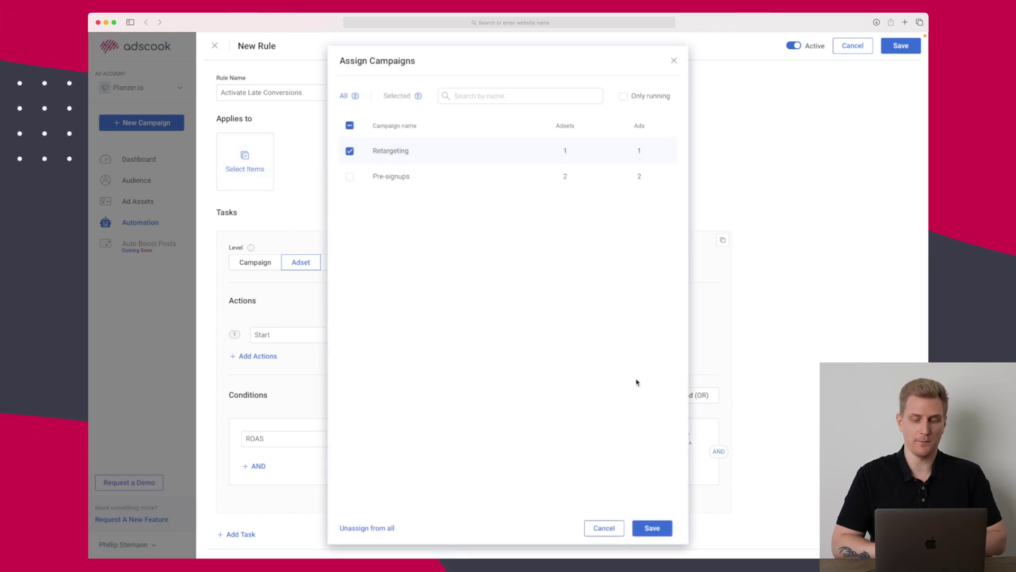
pyautogui.click(665, 527)
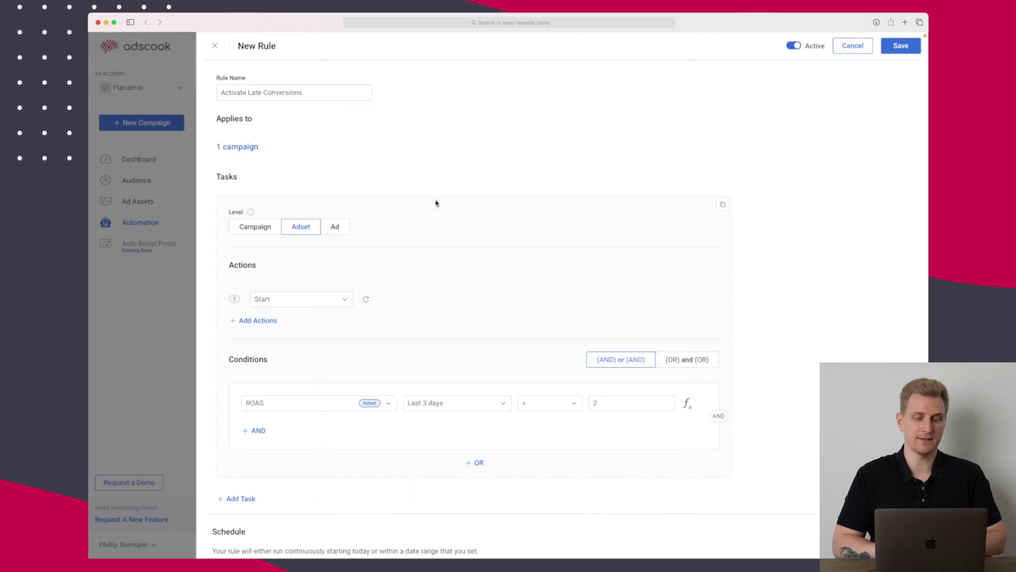
pyautogui.scroll(-2, 434, 202)
pyautogui.click(258, 196)
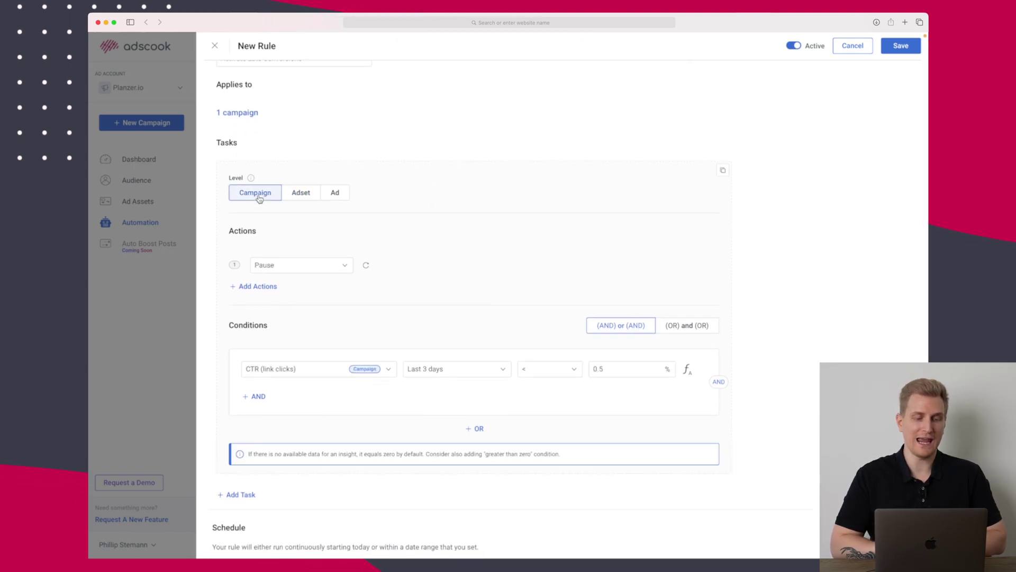
pyautogui.click(309, 267)
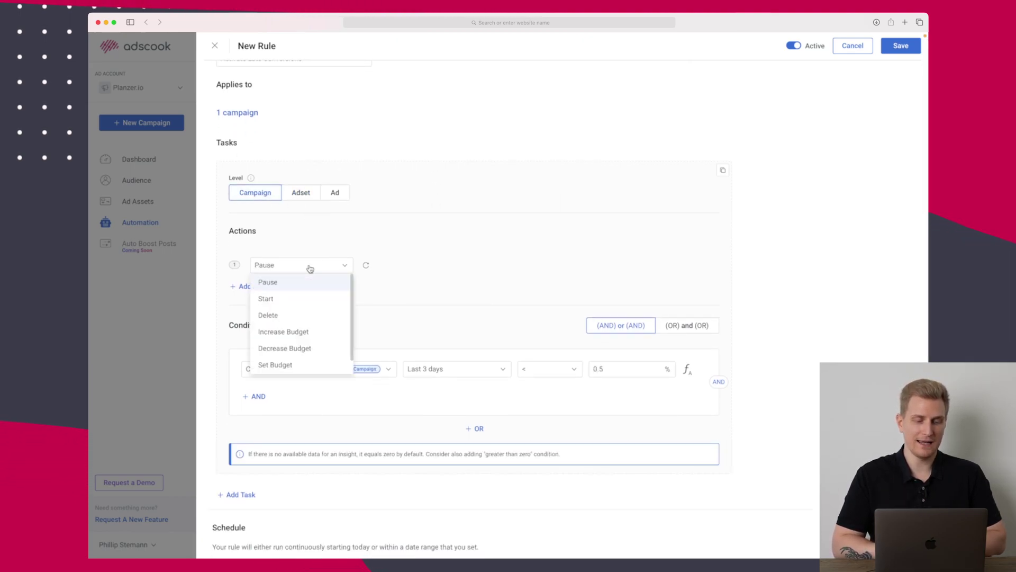
pyautogui.click(288, 298)
pyautogui.scroll(-1, 564, 223)
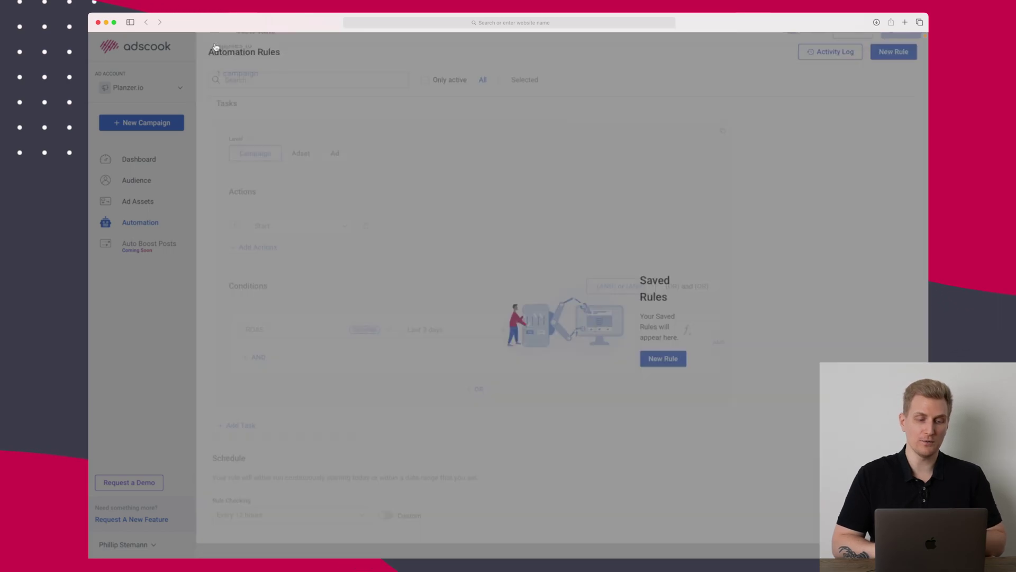
# - Discard the draft rule and start a new rule from scratch
pyautogui.click(214, 45)
pyautogui.click(665, 359)
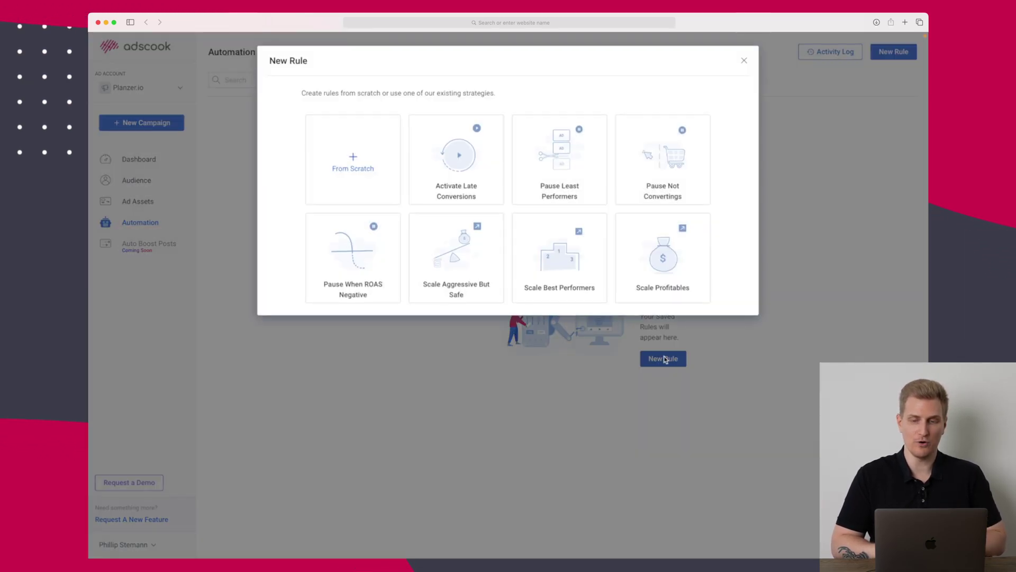
pyautogui.click(336, 164)
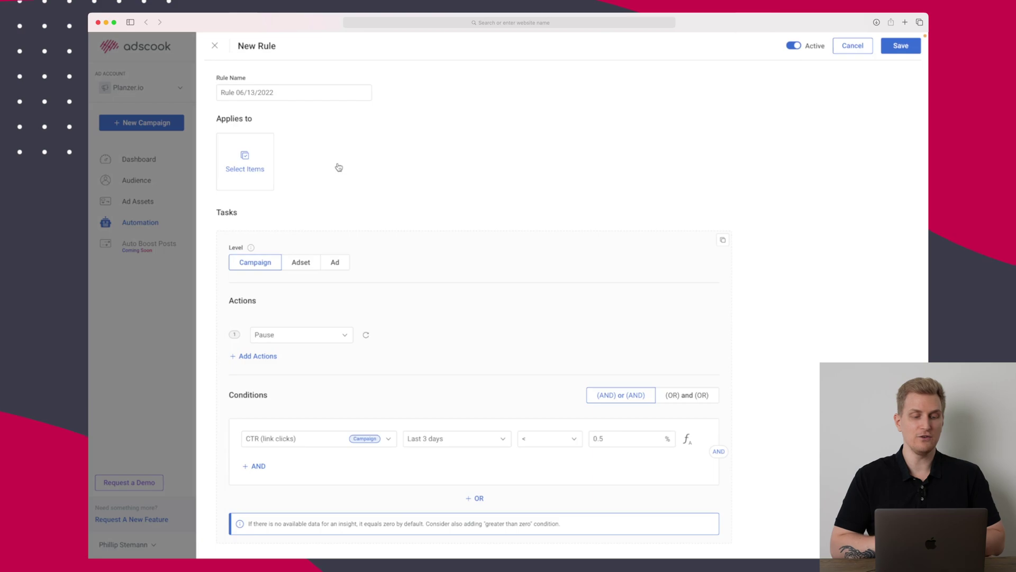
# - Browse the condition metrics and rule actions, keeping CTR and Pause, then close the rule unsaved
pyautogui.scroll(-3, 363, 317)
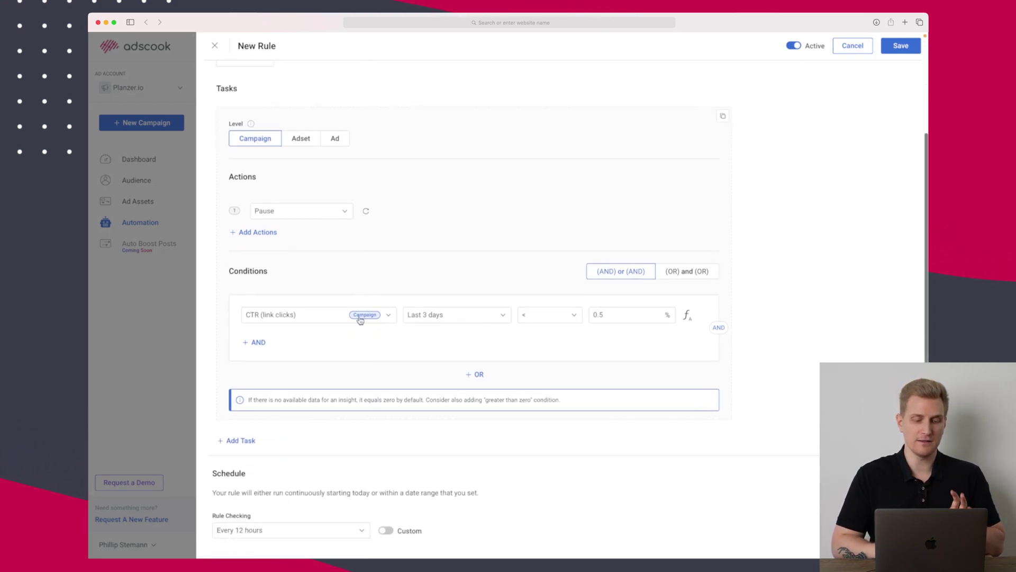
pyautogui.click(315, 321)
pyautogui.scroll(-5, 321, 404)
pyautogui.scroll(-4, 324, 406)
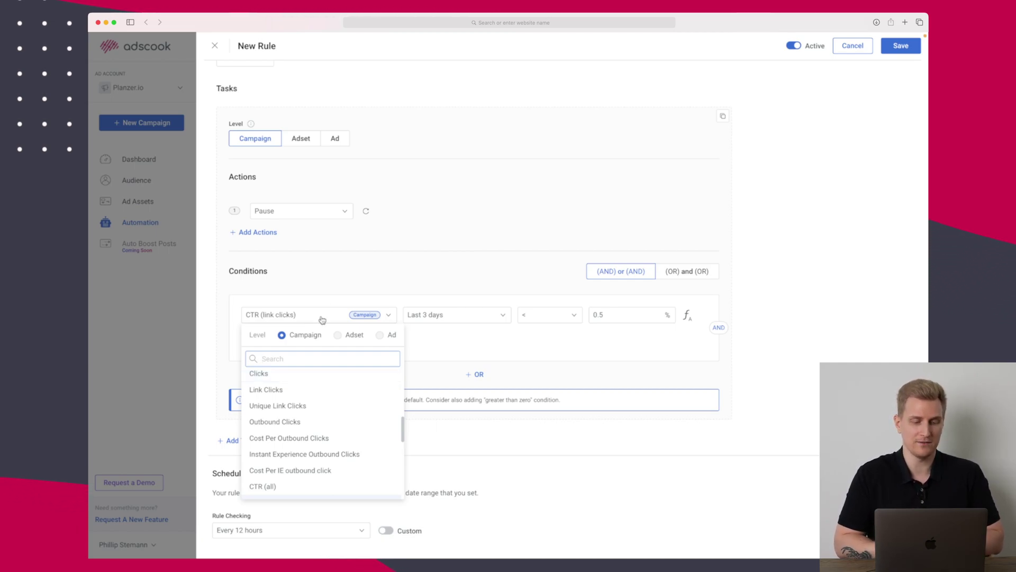
pyautogui.click(346, 269)
pyautogui.click(322, 211)
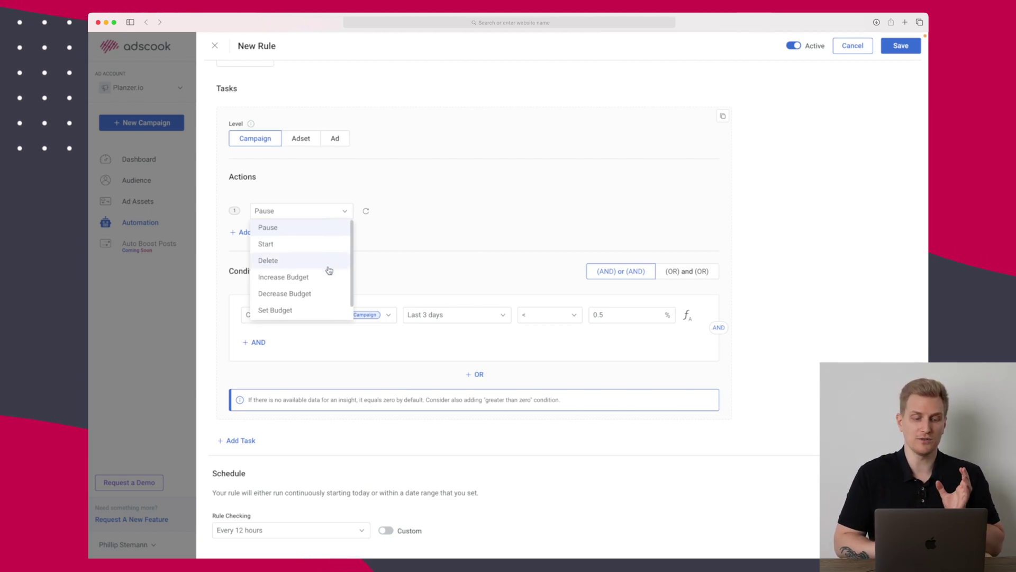
pyautogui.scroll(-1, 329, 270)
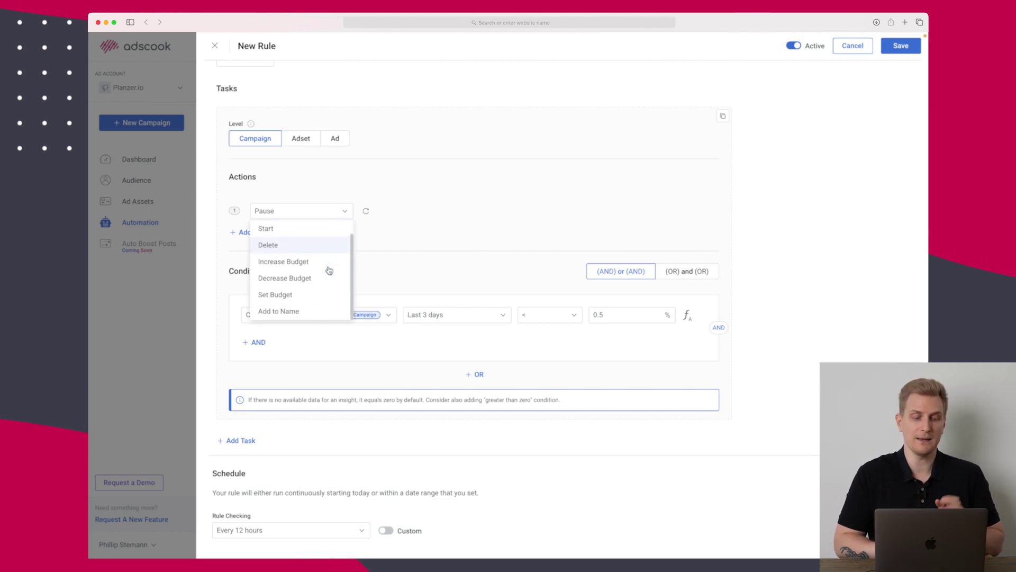
pyautogui.click(461, 257)
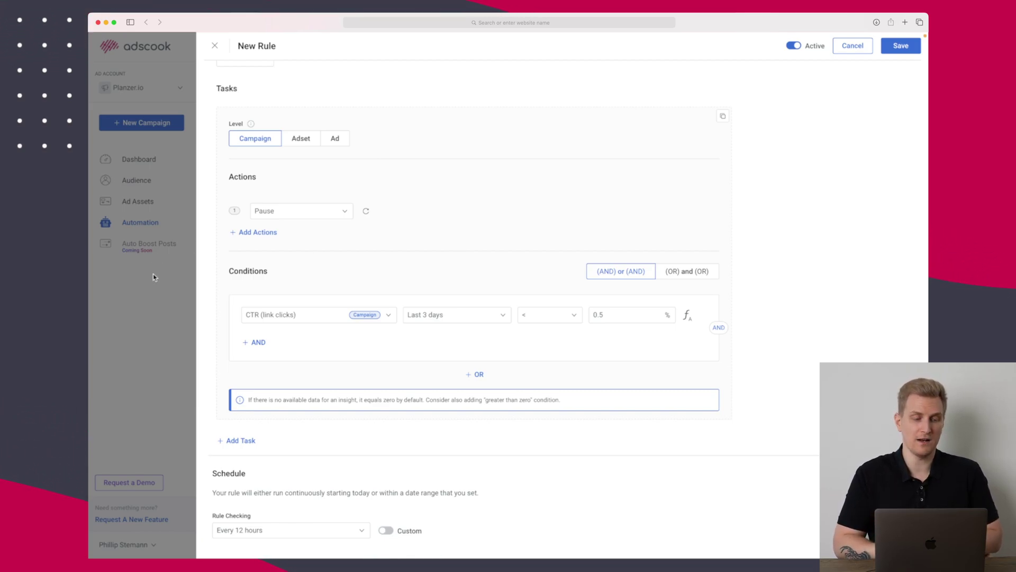
pyautogui.click(215, 45)
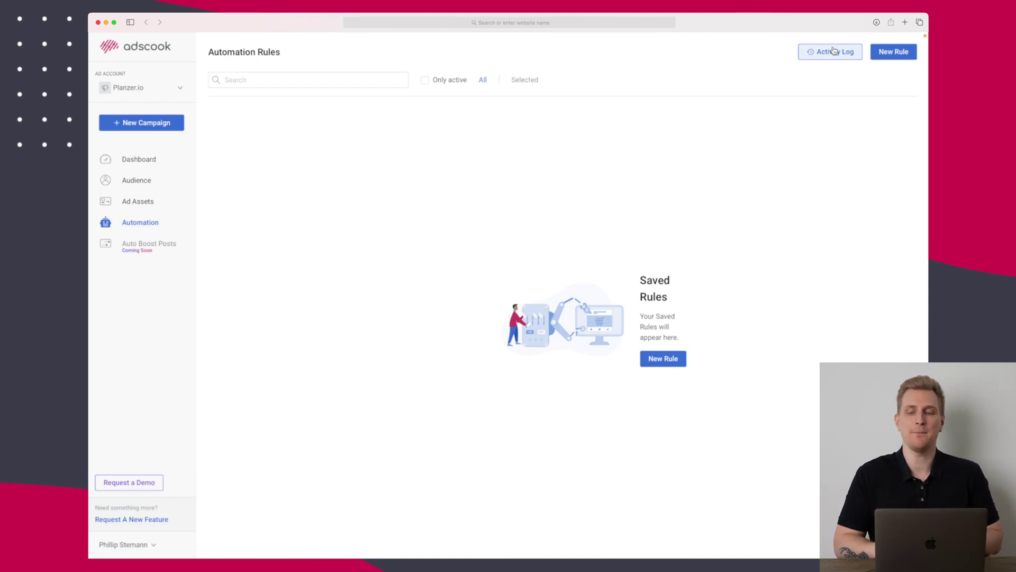
# - Open the automation Activity Log from the Automation Rules page
pyautogui.click(834, 51)
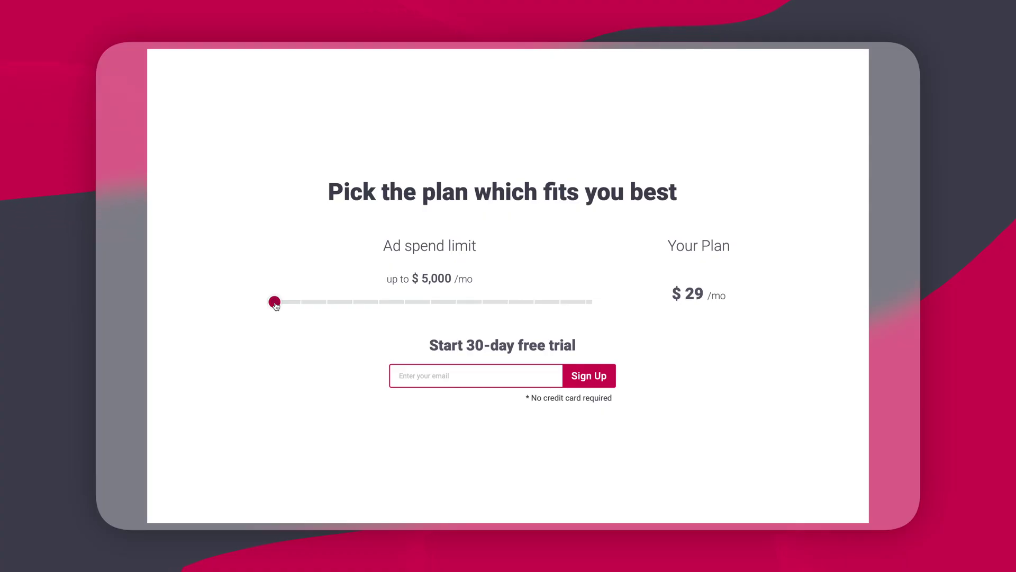
# - Raise the pricing ad spend limit to $3,000,000/mo to reveal the $1,999/mo plan
pyautogui.moveTo(275, 303); pyautogui.dragTo(580, 302)
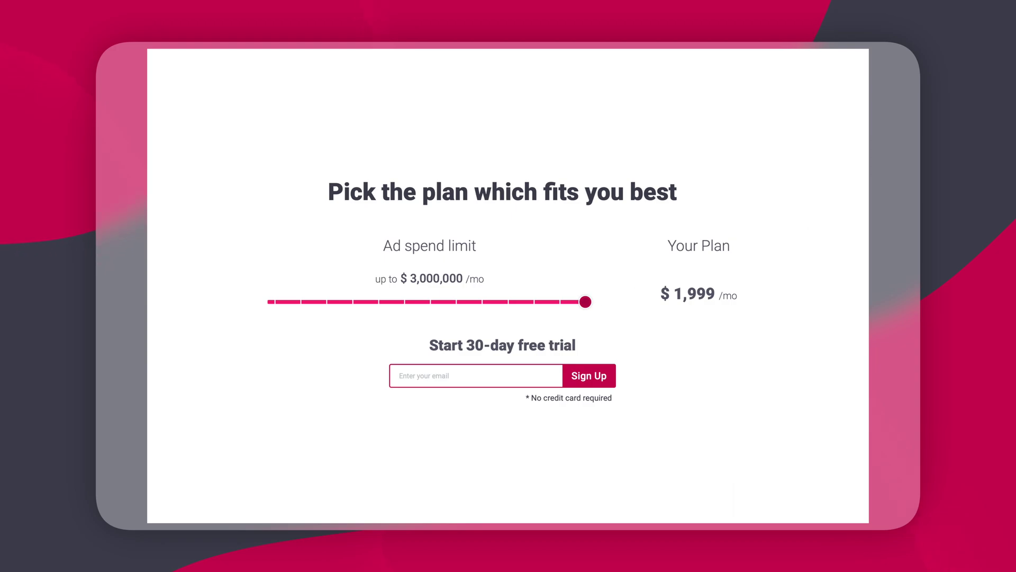